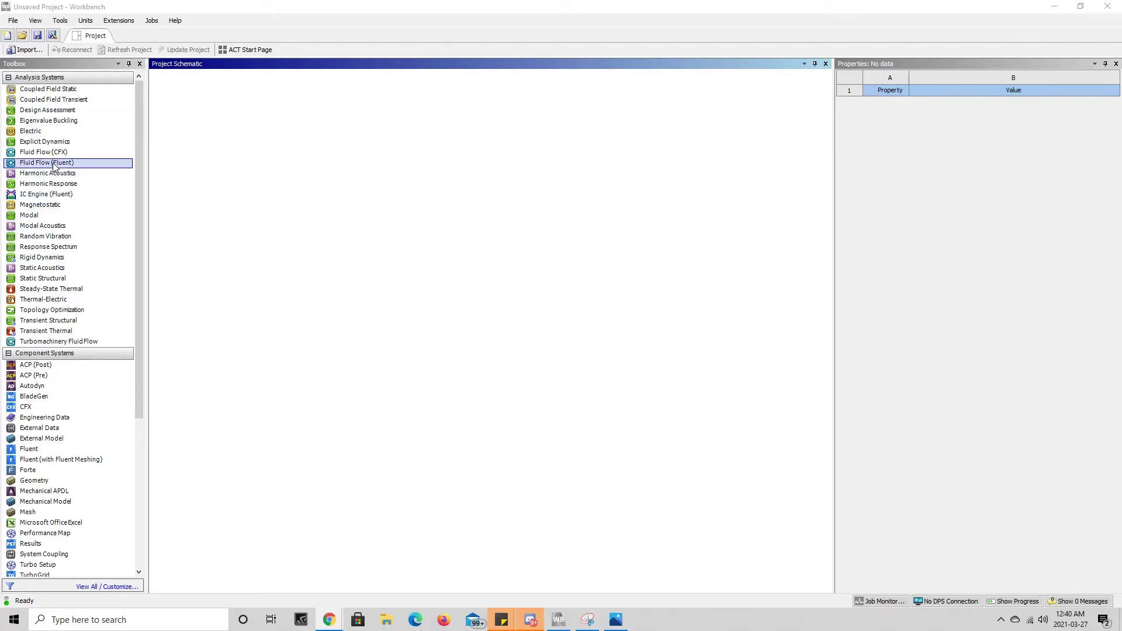
{"action": "left_click_drag", "start_coordinate": [50, 143], "coordinate": [213, 142]}
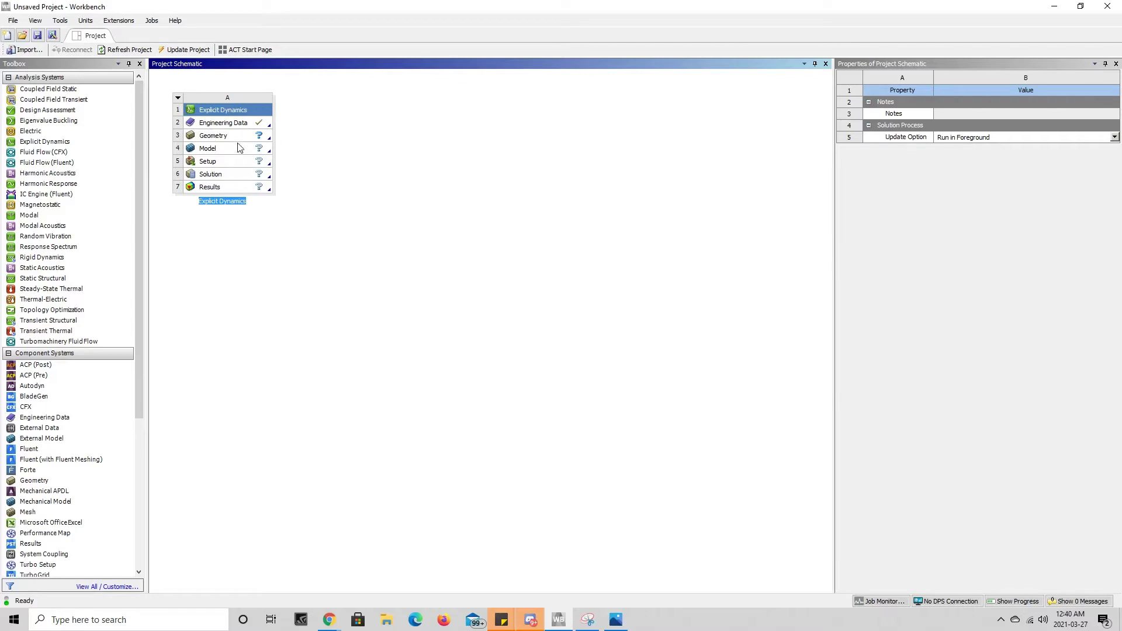
{"action": "double_click", "coordinate": [233, 123]}
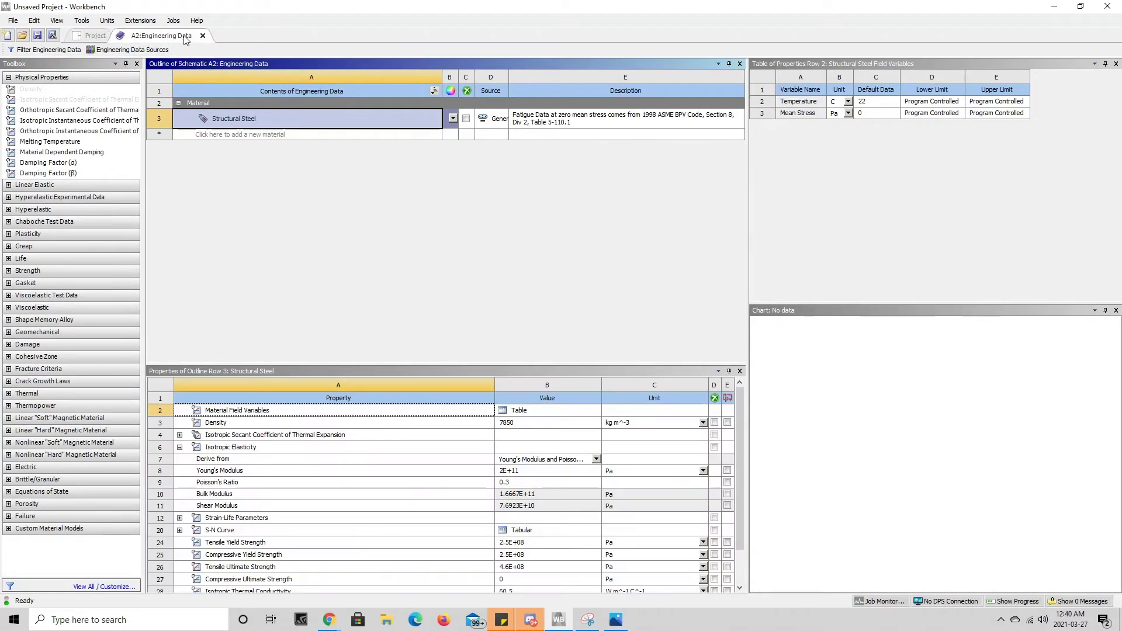
{"action": "left_click", "coordinate": [203, 36]}
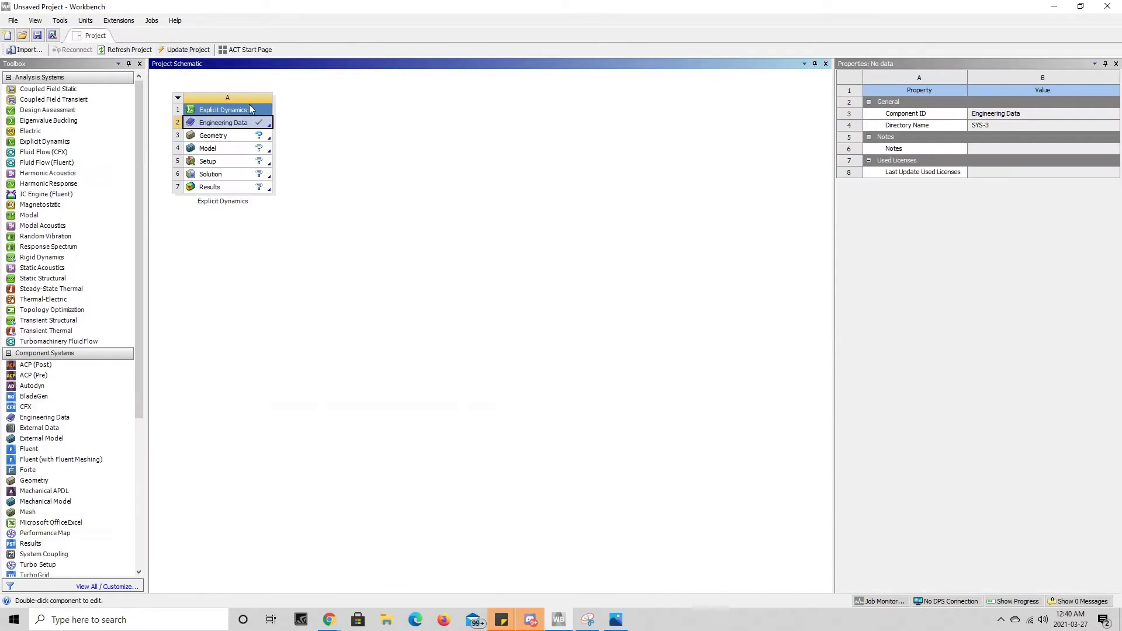
{"action": "left_click", "coordinate": [183, 109]}
{"action": "right_click", "coordinate": [184, 108]}
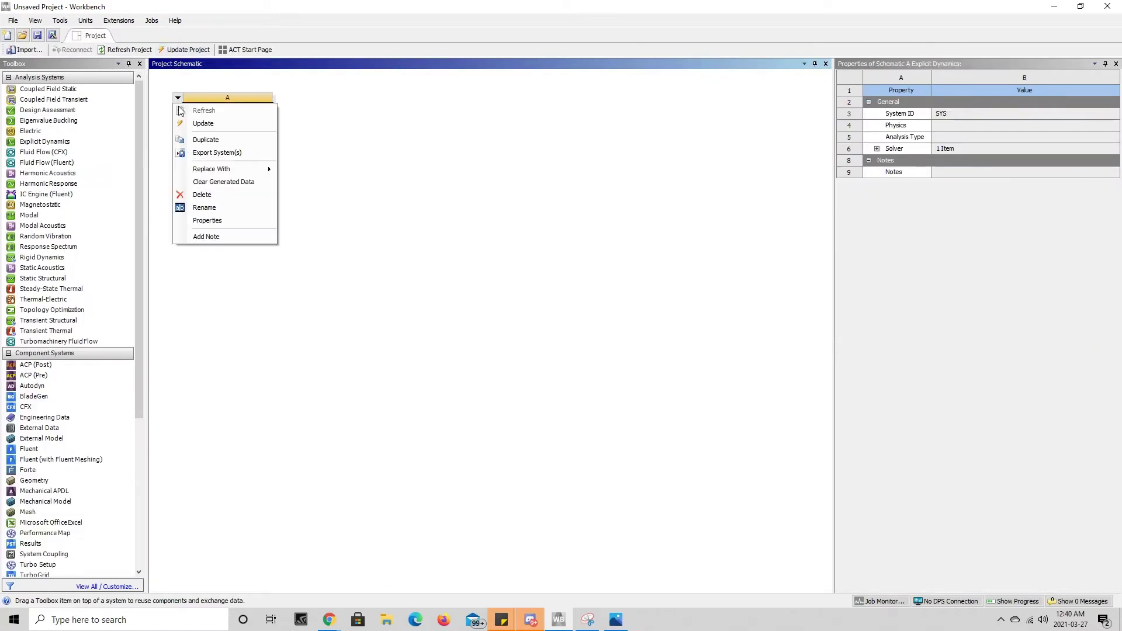
{"action": "left_click", "coordinate": [211, 197]}
{"action": "left_click", "coordinate": [570, 329]}
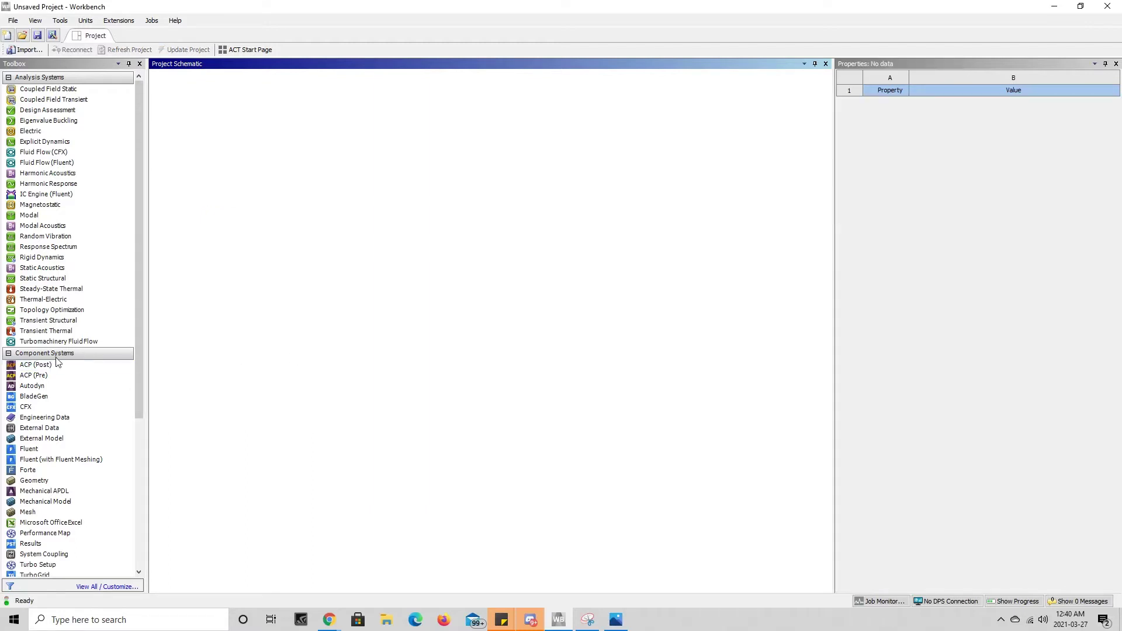
Add a standalone Engineering Data component system to the project schematic and open its engineering data for editing
{"action": "left_click", "coordinate": [59, 386]}
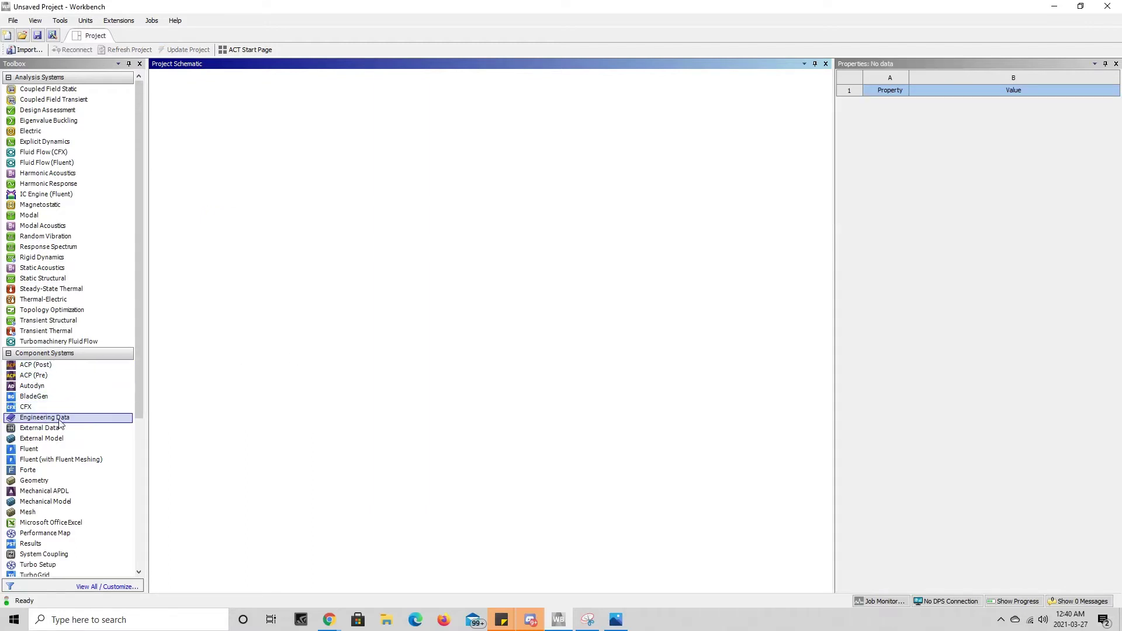
{"action": "left_click_drag", "start_coordinate": [60, 419], "coordinate": [213, 137]}
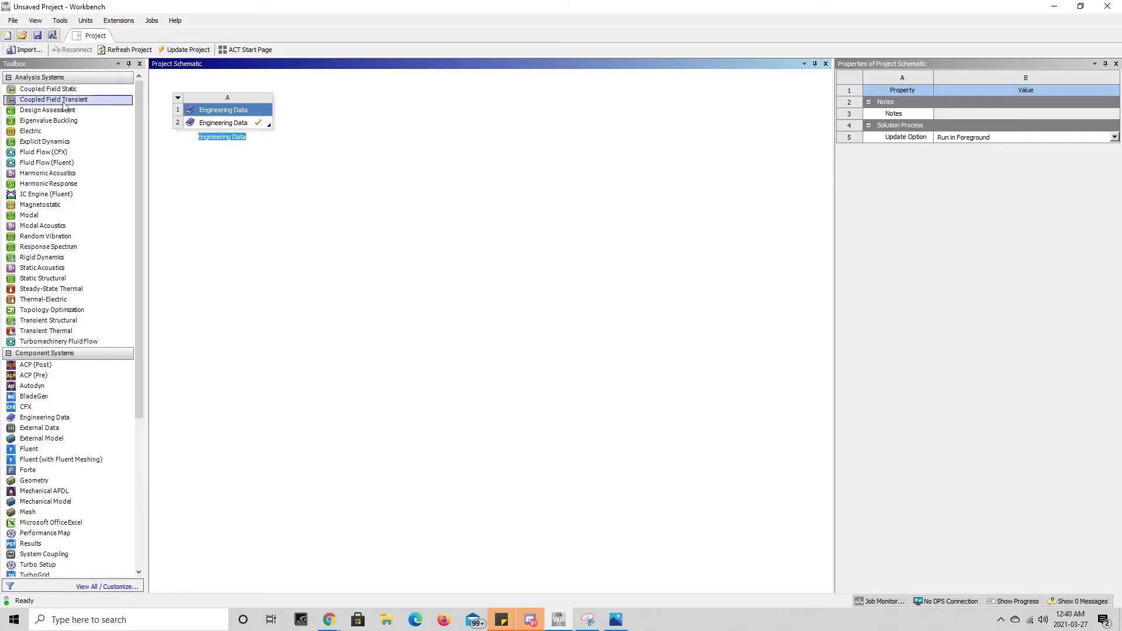
{"action": "double_click", "coordinate": [223, 123]}
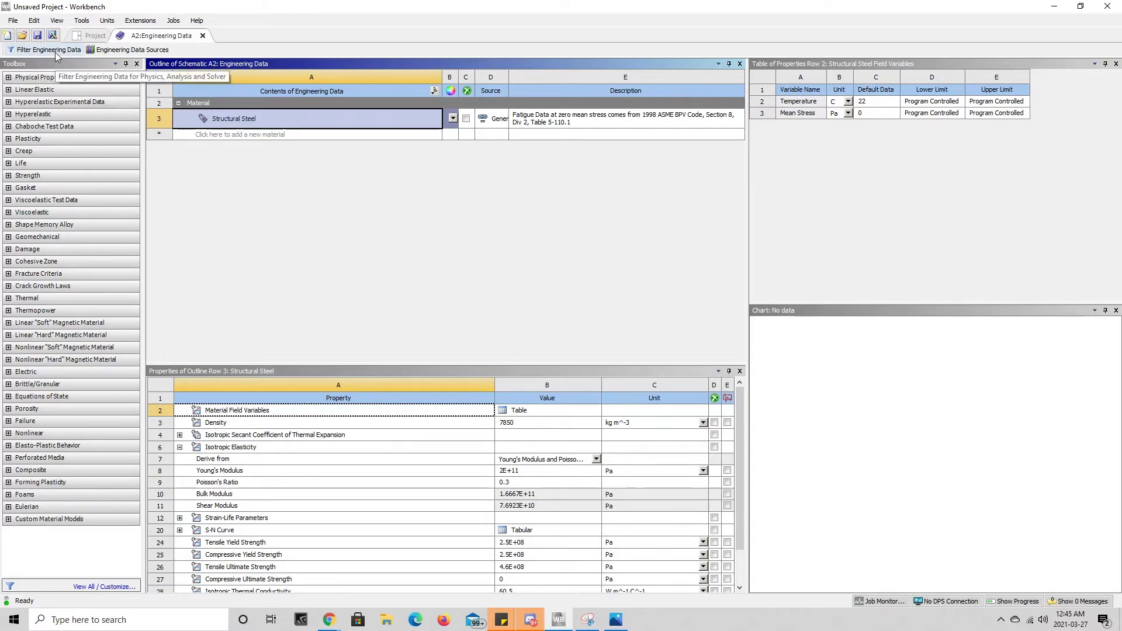
Toggle the engineering data filter on and off to compare the available property categories
{"action": "left_click", "coordinate": [57, 53]}
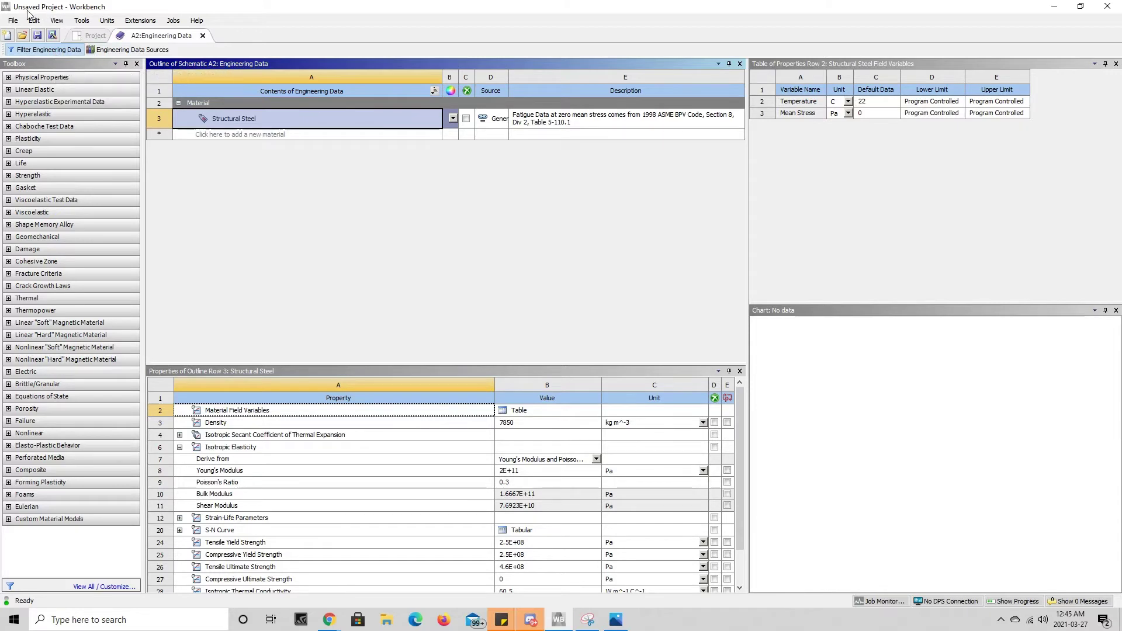
{"action": "left_click", "coordinate": [62, 53]}
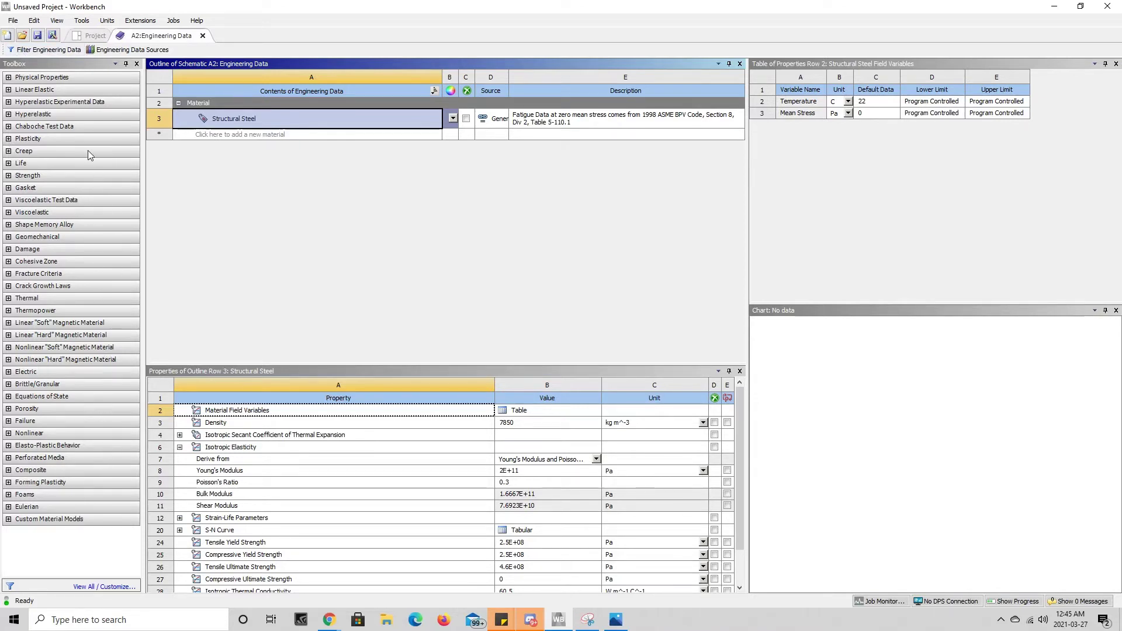
{"action": "left_click", "coordinate": [47, 52]}
{"action": "left_click", "coordinate": [65, 50]}
Check the alloy property table in Snipping Tool and add a new material named 2024-T3 to the engineering data
{"action": "left_click", "coordinate": [591, 624]}
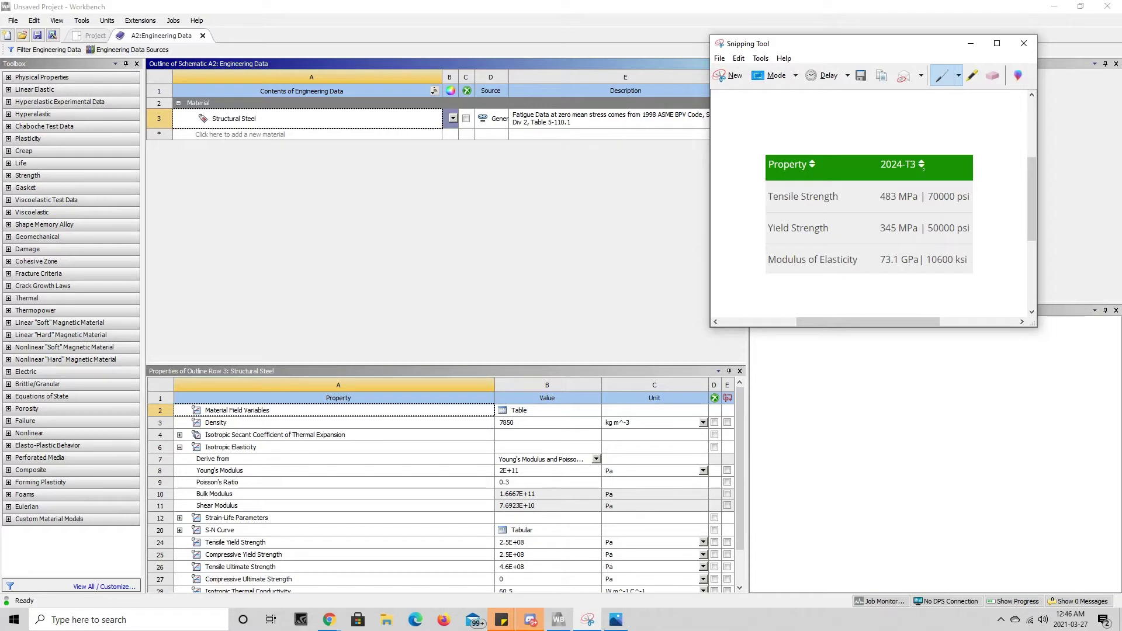
{"action": "left_click", "coordinate": [970, 45]}
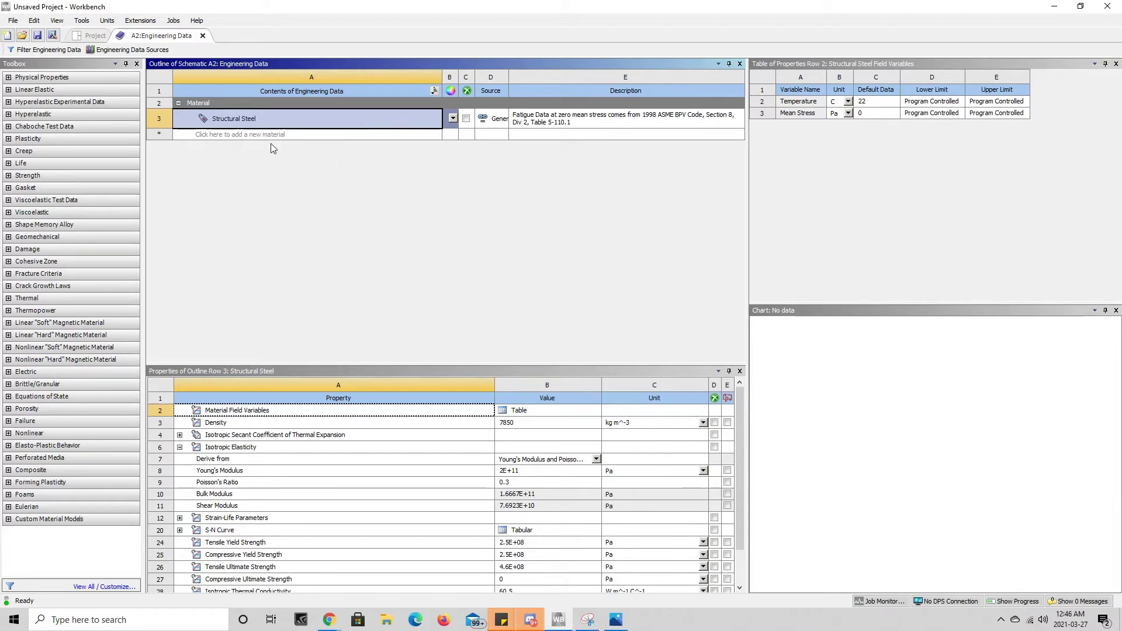
{"action": "left_click", "coordinate": [239, 133]}
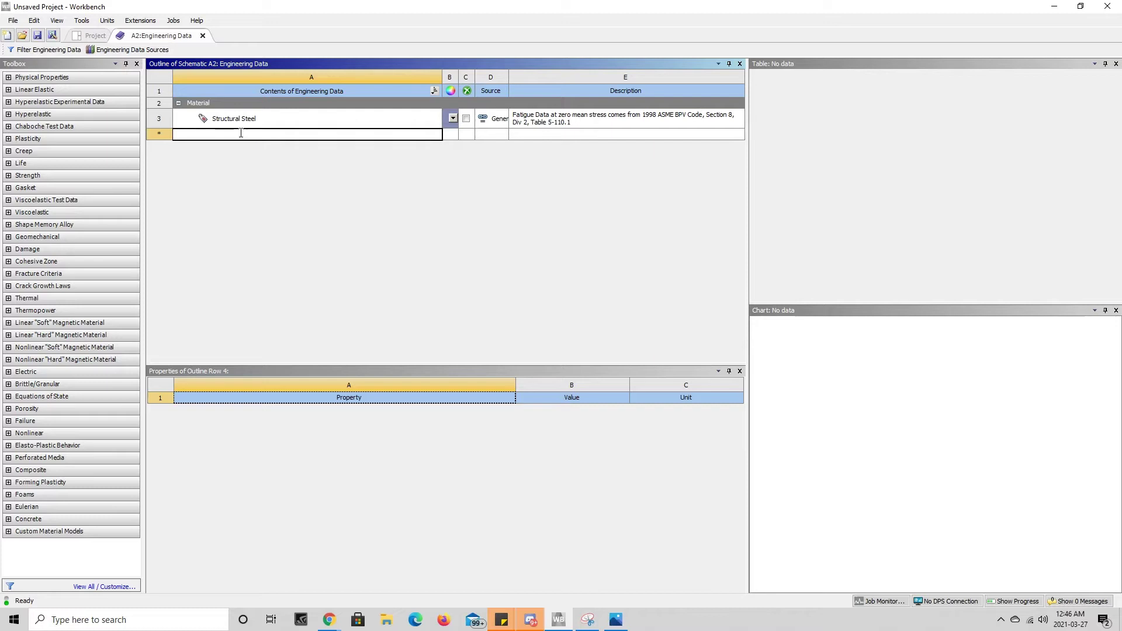
{"action": "type", "text": "2024"}
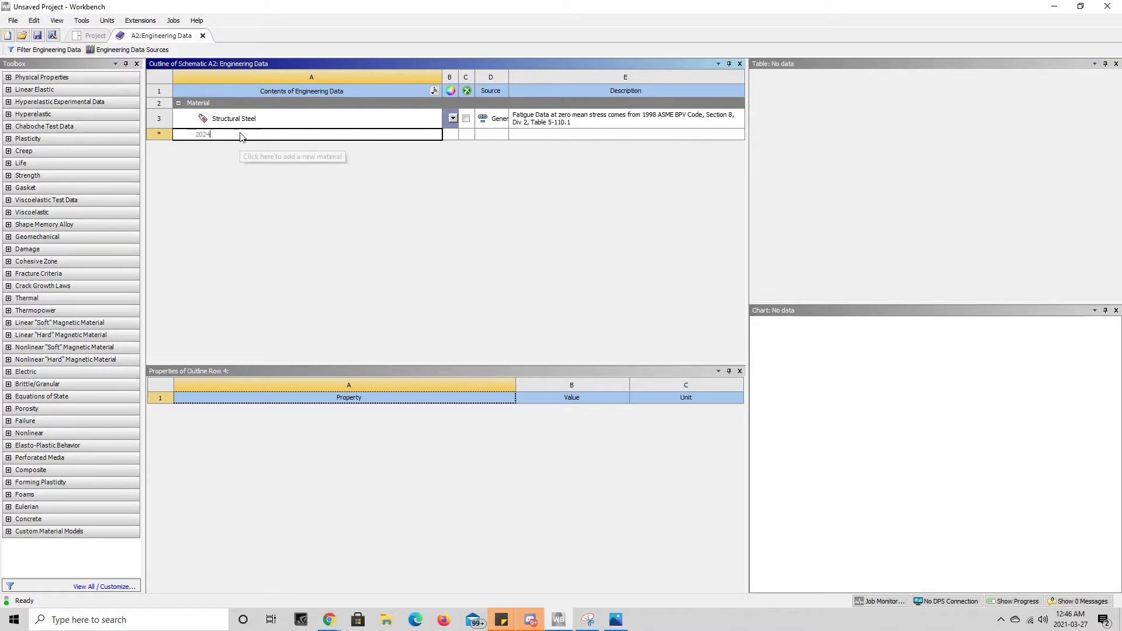
{"action": "type", "text": "-T3"}
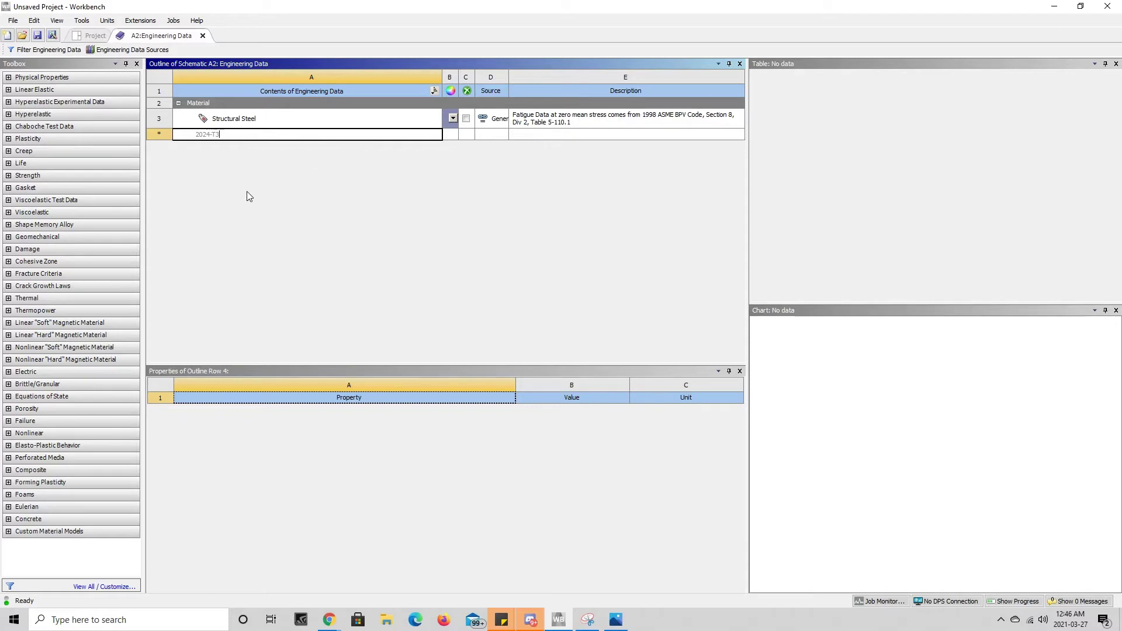
{"action": "key", "text": "Return"}
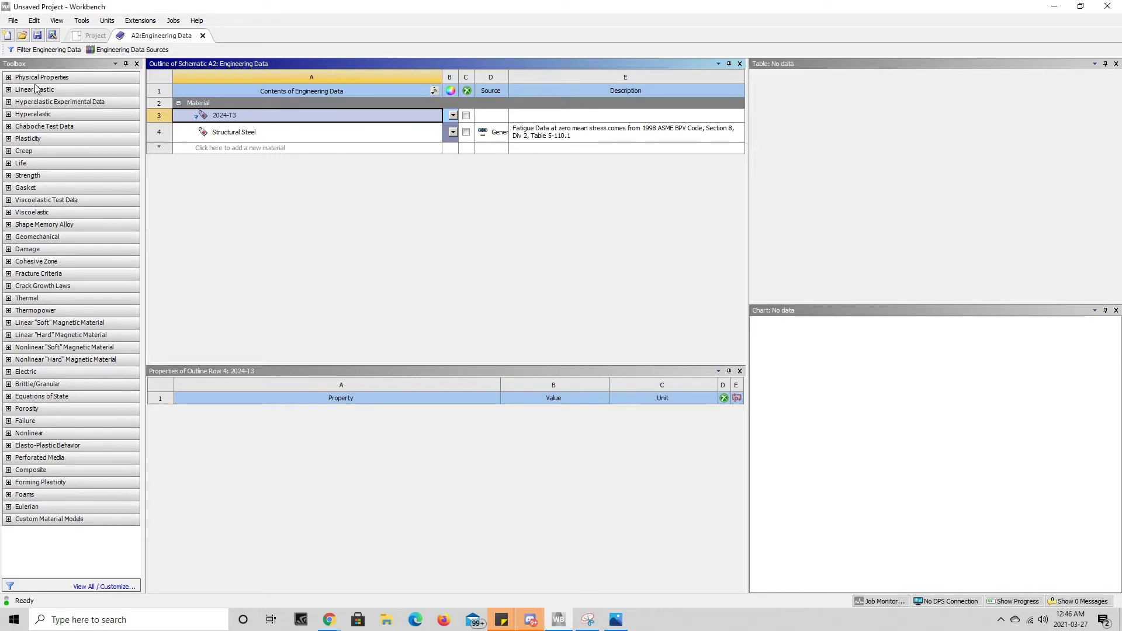
Add the Density physical property to the 2024-T3 material and set it to 2.78 g cm^-3
{"action": "left_click", "coordinate": [9, 78]}
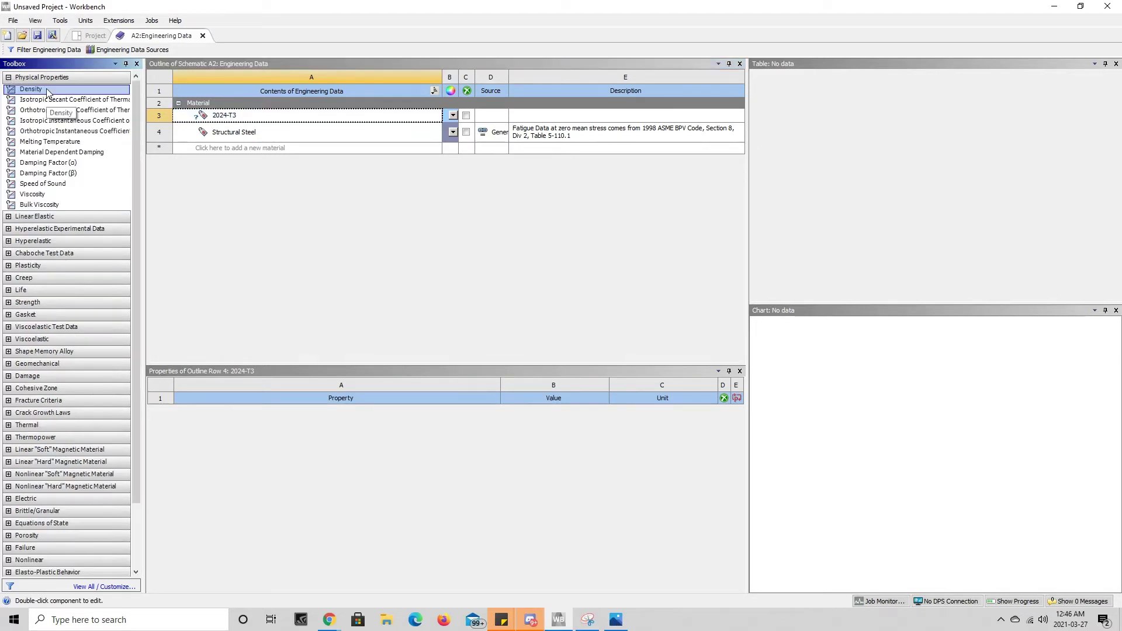
{"action": "left_click_drag", "start_coordinate": [47, 89], "coordinate": [346, 401]}
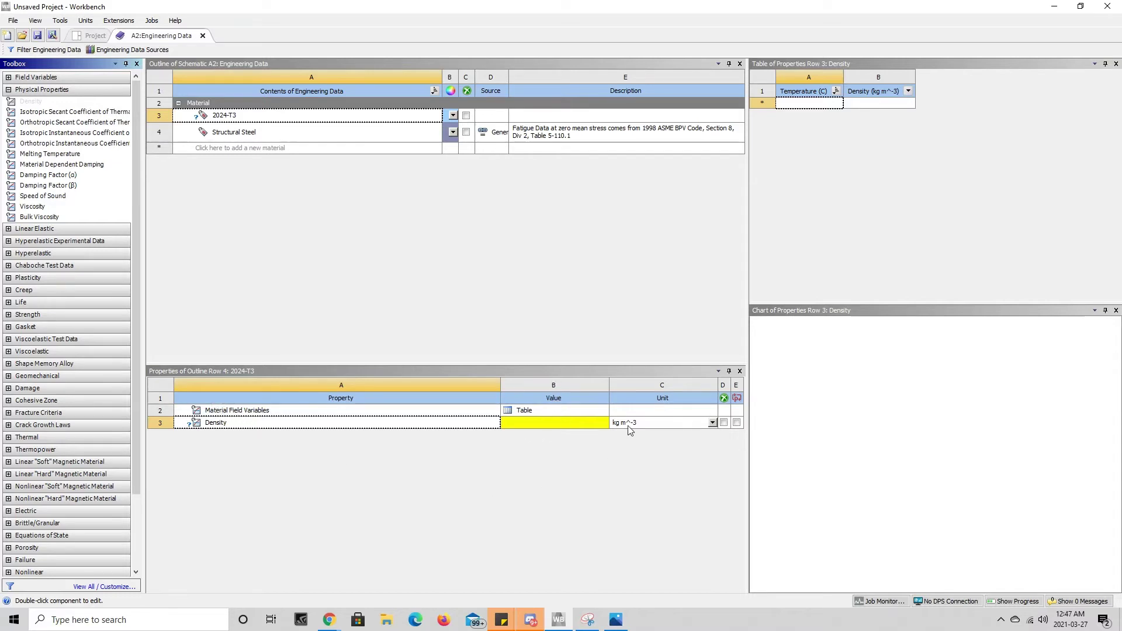
{"action": "left_click", "coordinate": [513, 425]}
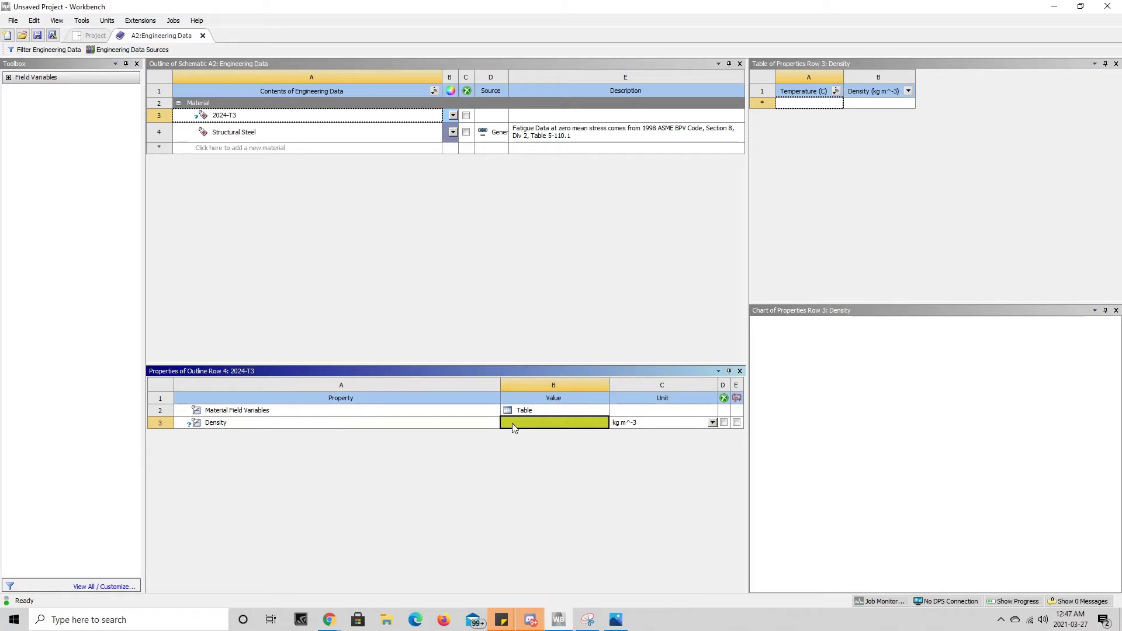
{"action": "left_click", "coordinate": [515, 426]}
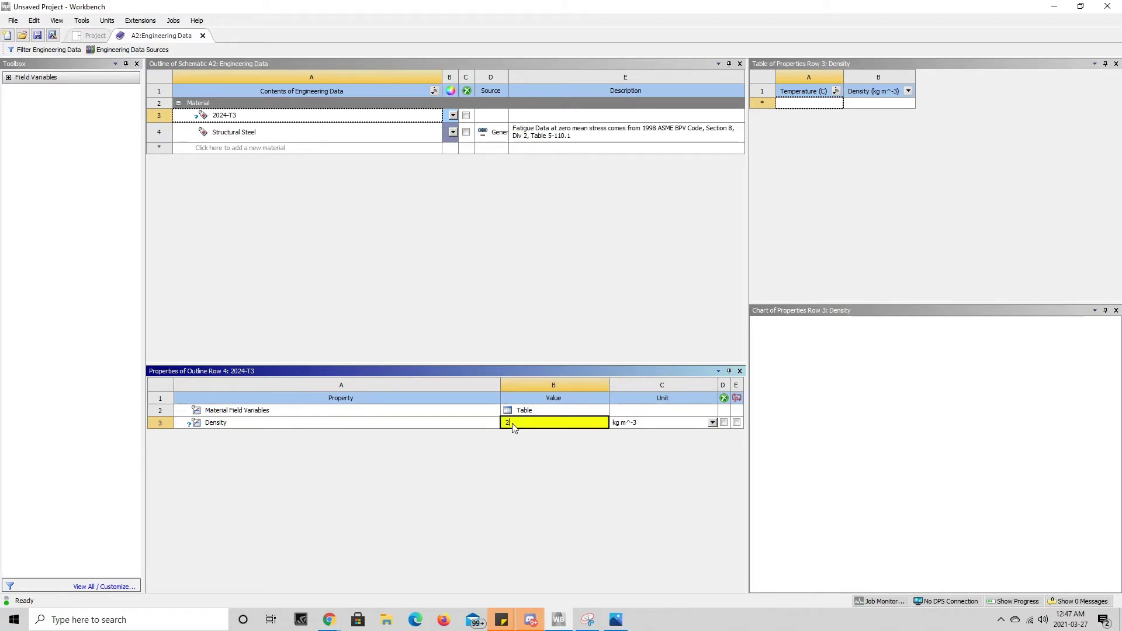
{"action": "type", "text": "2.78"}
{"action": "left_click", "coordinate": [712, 422]}
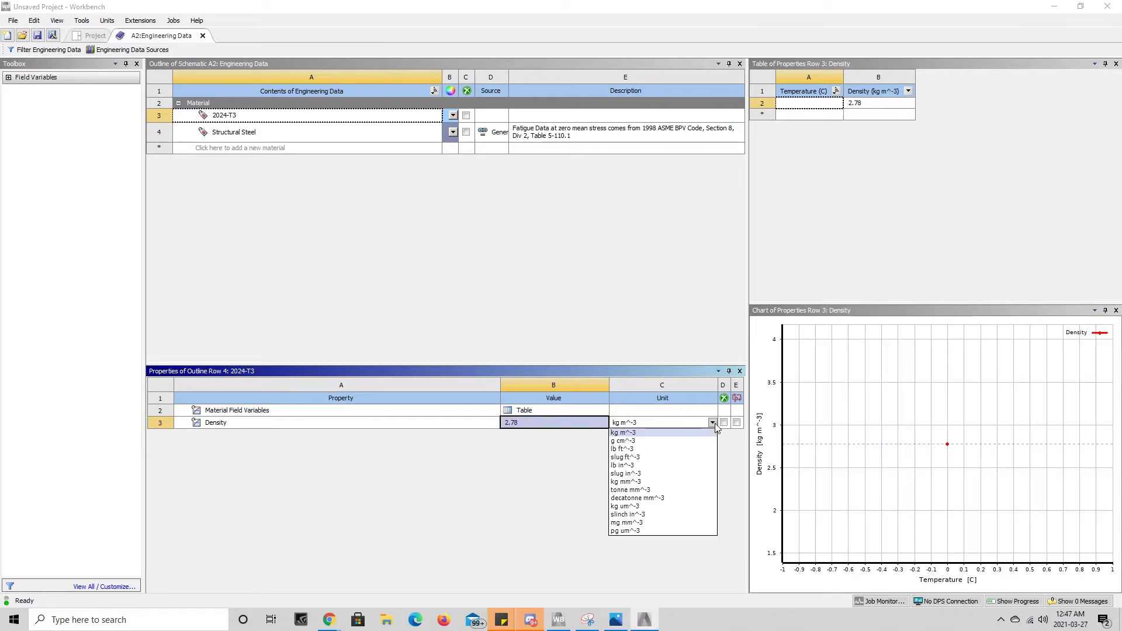
{"action": "left_click", "coordinate": [629, 443]}
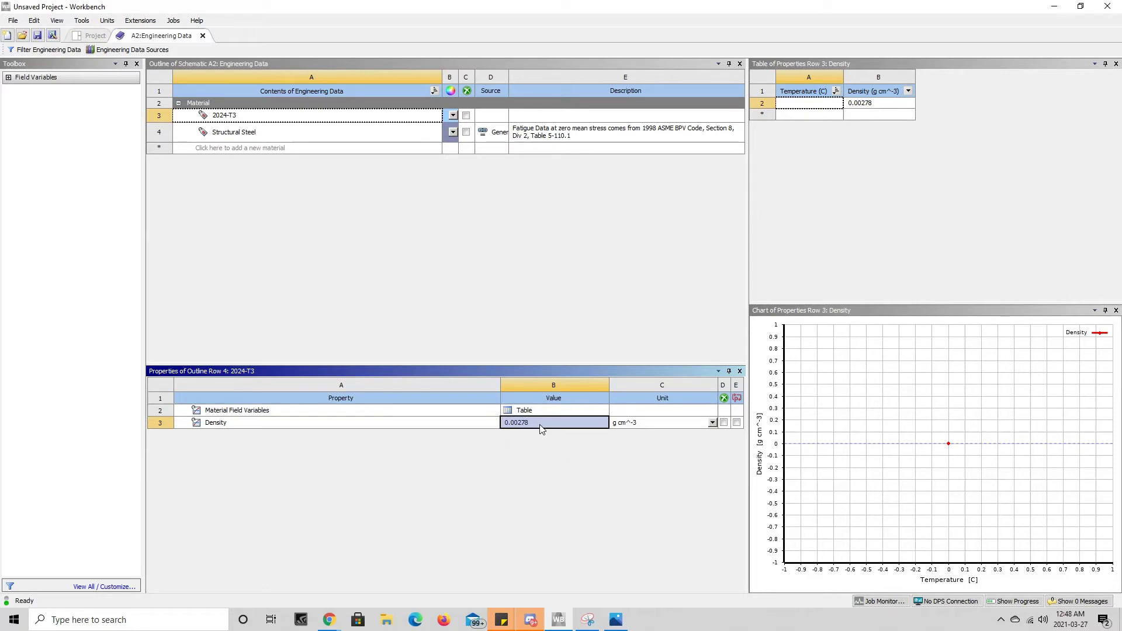
{"action": "type", "text": "2.78"}
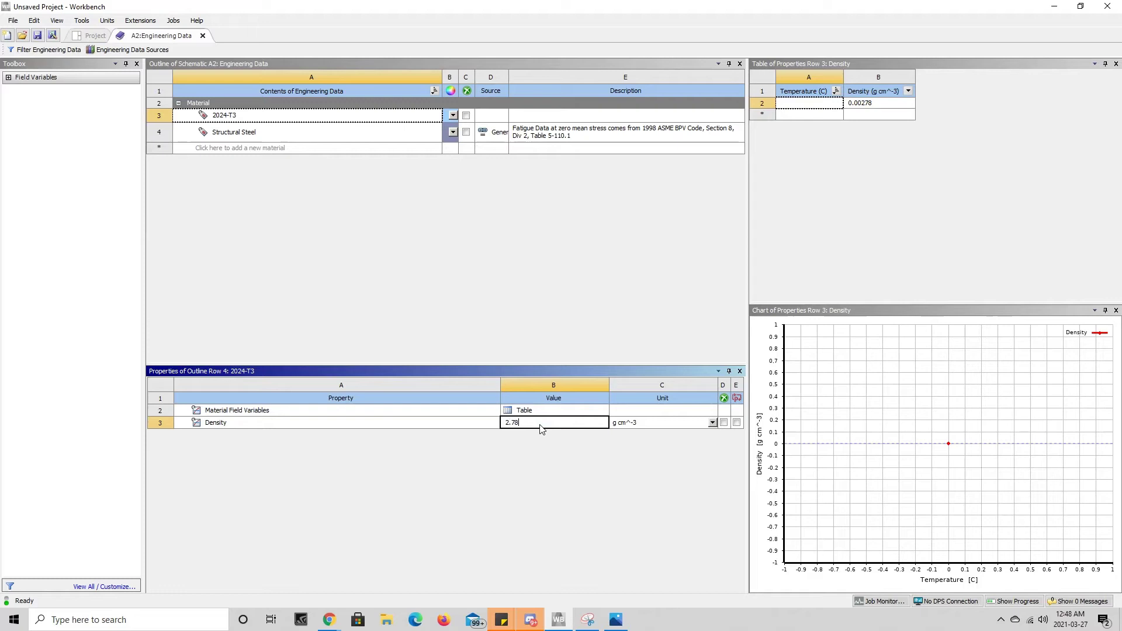
{"action": "key", "text": "Return"}
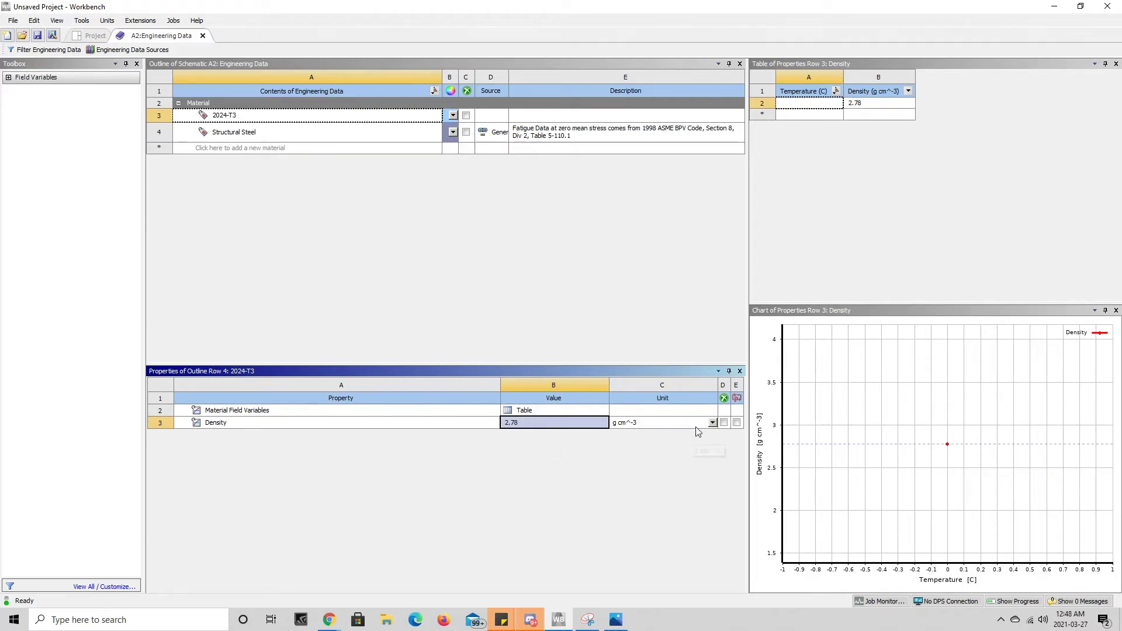
Try switching the 2024-T3 density to other units such as lb ft^-3
{"action": "left_click", "coordinate": [712, 424]}
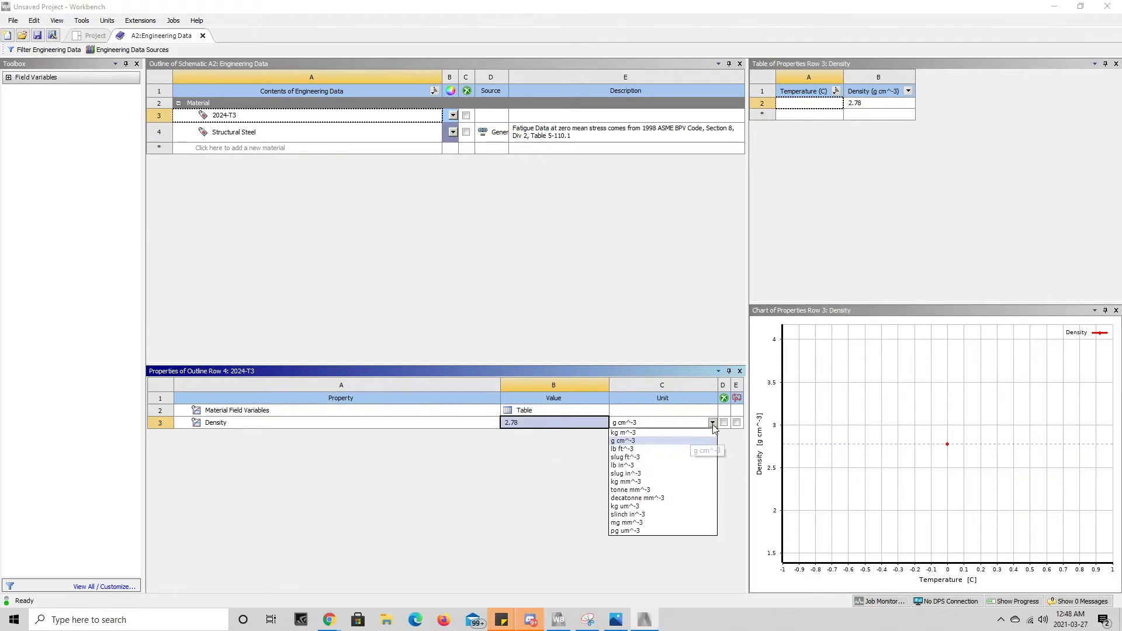
{"action": "left_click", "coordinate": [686, 449]}
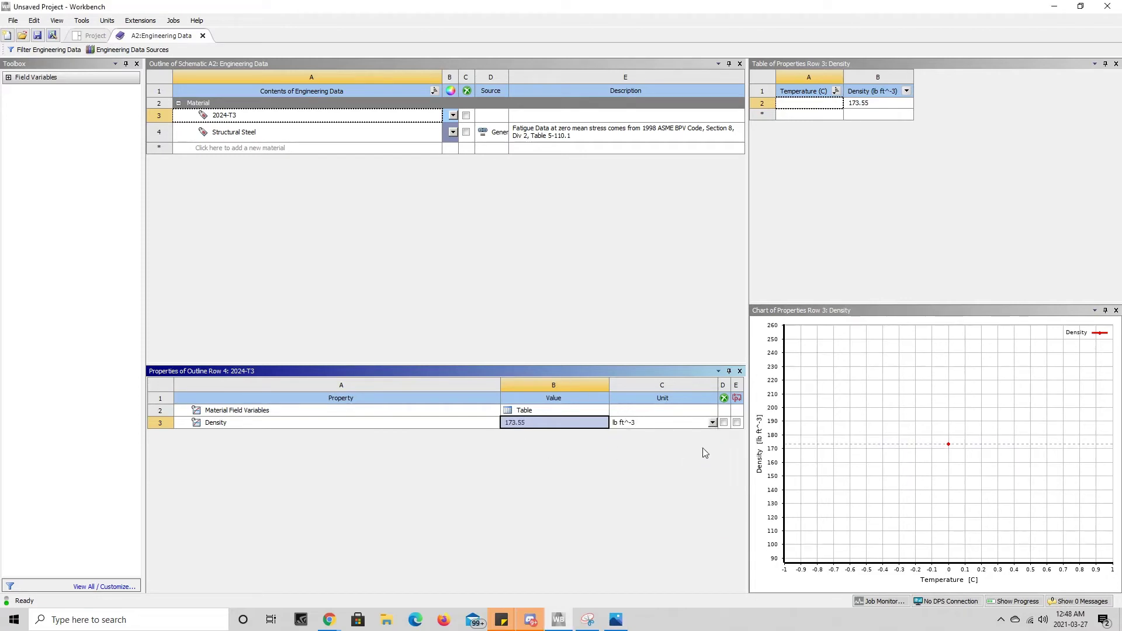
{"action": "left_click", "coordinate": [712, 424]}
{"action": "left_click", "coordinate": [665, 474]}
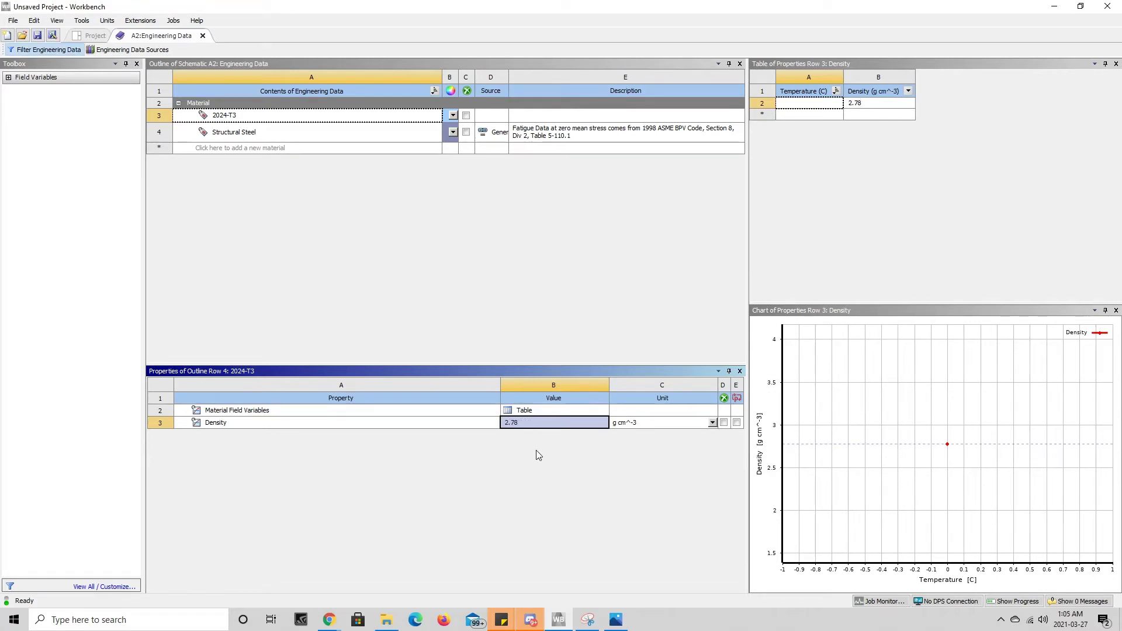
Review the reference strength table, add the Tensile Ultimate Strength property to 2024-T3 and set its unit to MPa
{"action": "left_click", "coordinate": [589, 620]}
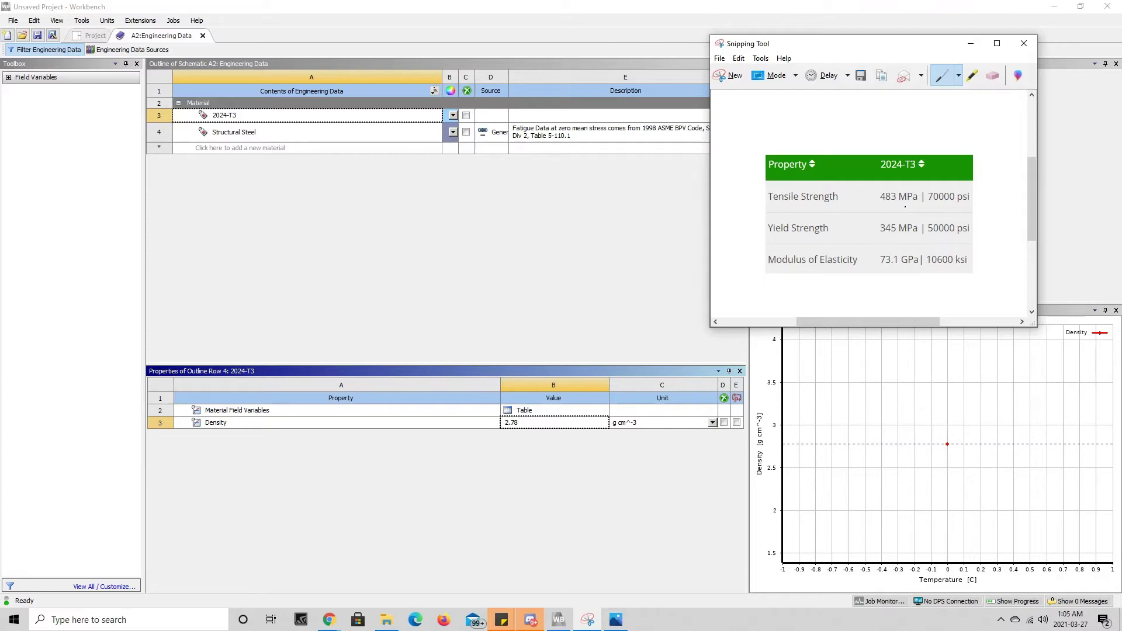
{"action": "left_click", "coordinate": [971, 45]}
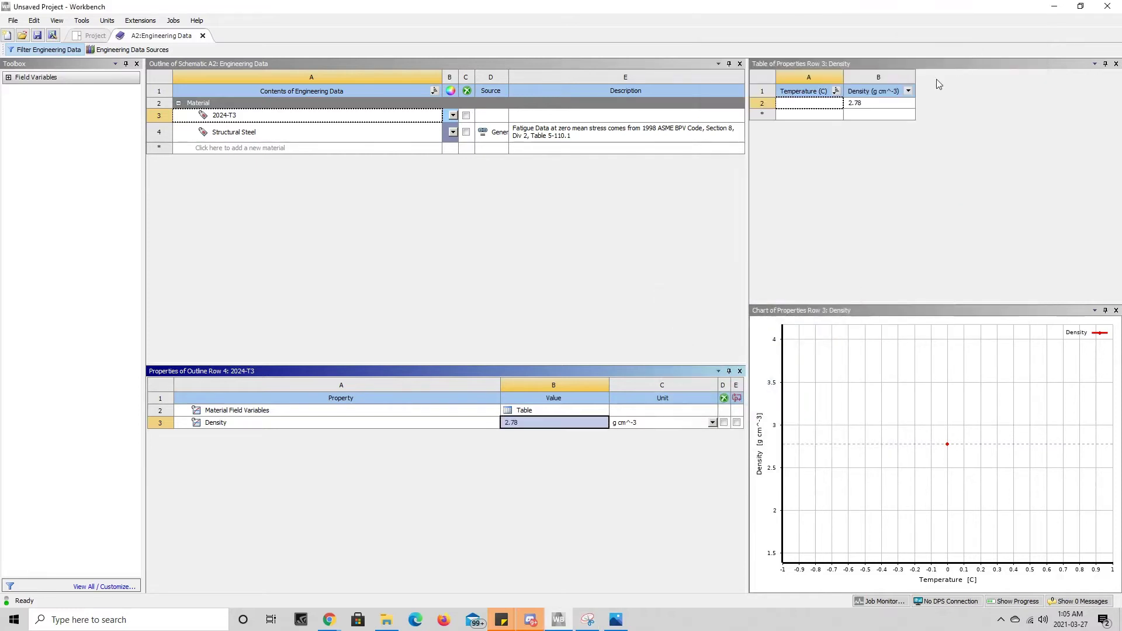
{"action": "left_click", "coordinate": [374, 398]}
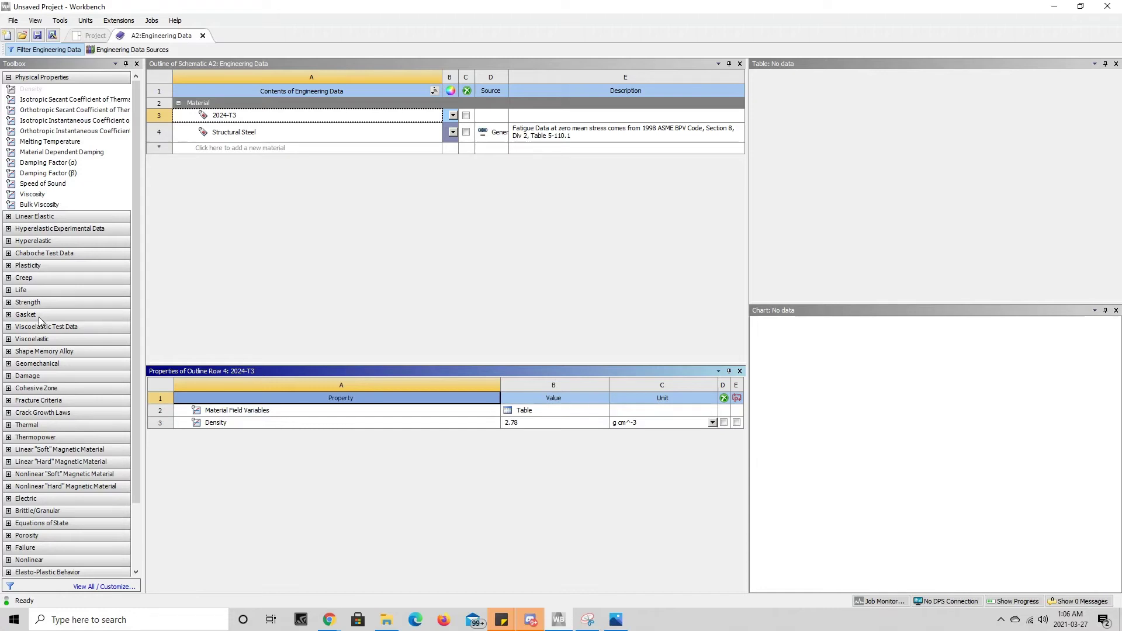
{"action": "left_click", "coordinate": [9, 302]}
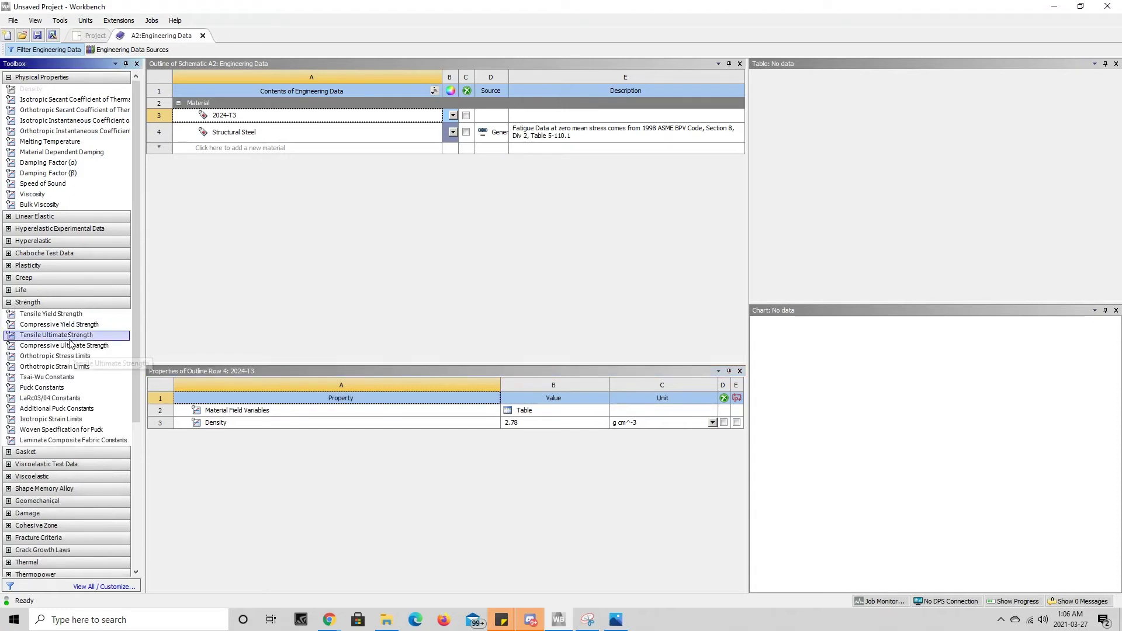
{"action": "left_click_drag", "start_coordinate": [69, 336], "coordinate": [286, 405]}
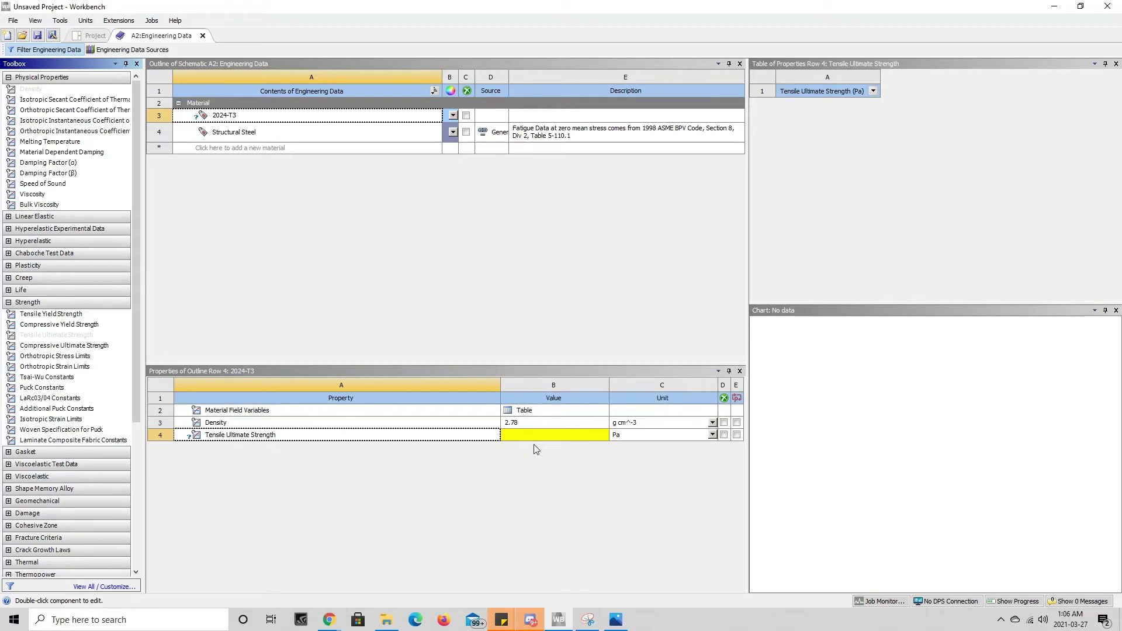
{"action": "left_click", "coordinate": [712, 436]}
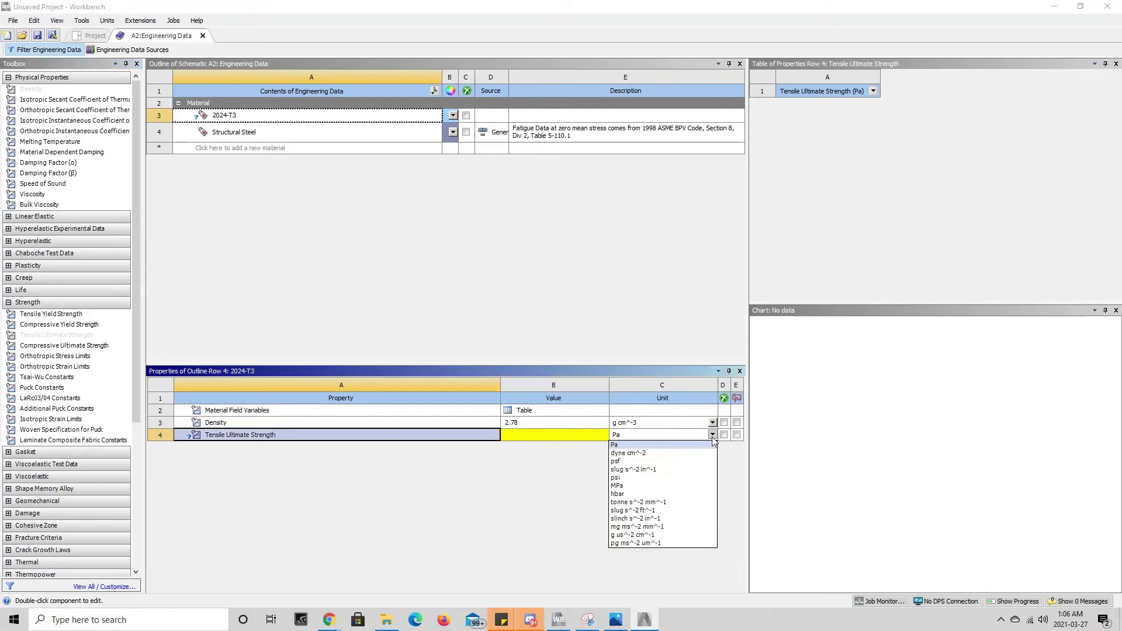
{"action": "left_click", "coordinate": [669, 487]}
Check the tensile strength in the Snipping Tool reference table and set the Tensile Ultimate Strength of 2024-T3 to 483
{"action": "left_click", "coordinate": [542, 437]}
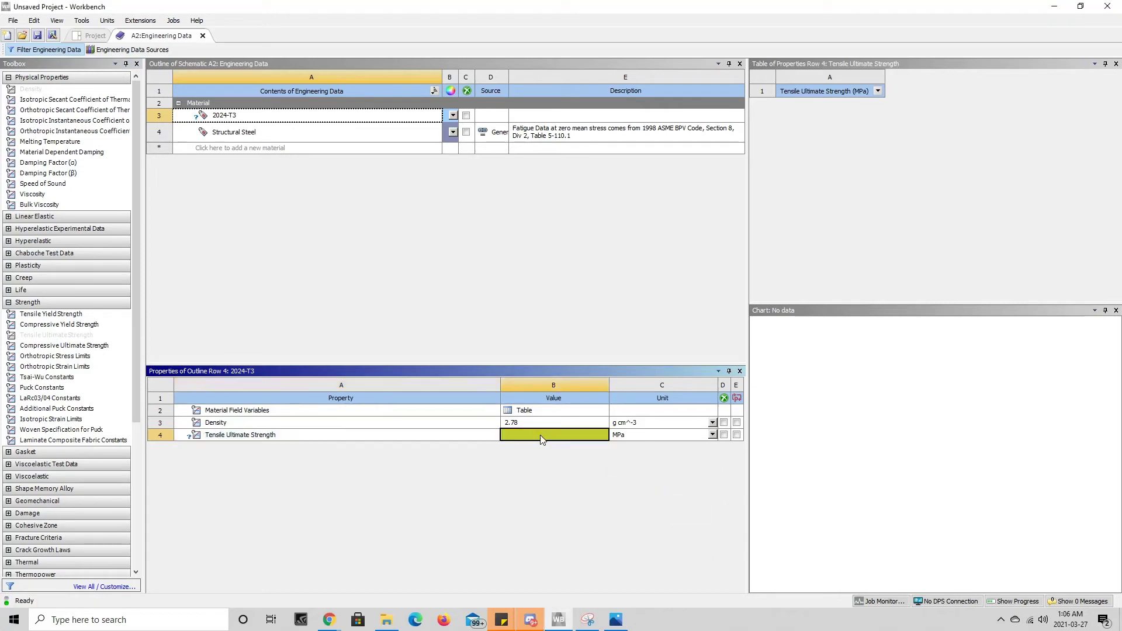
{"action": "left_click", "coordinate": [588, 620]}
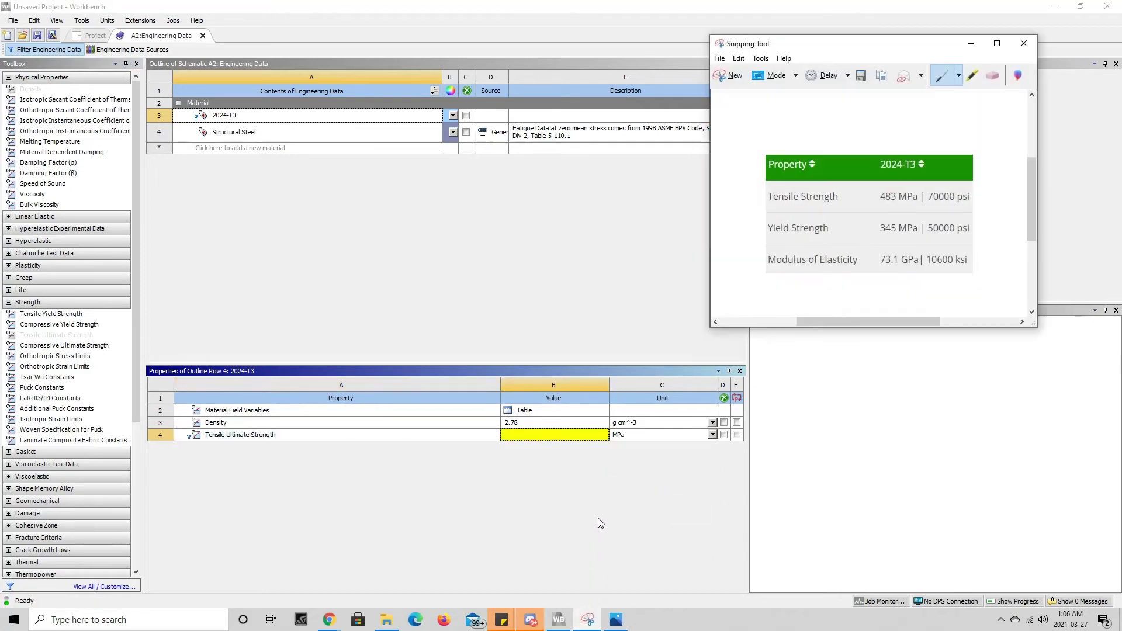
{"action": "left_click", "coordinate": [575, 438]}
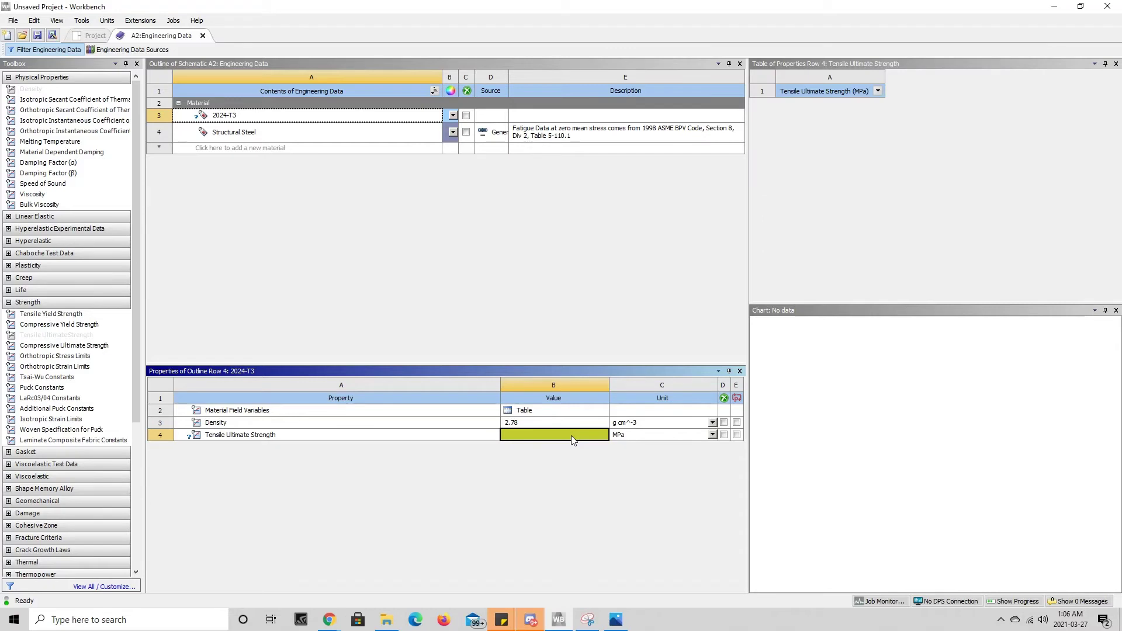
{"action": "type", "text": "7"}
{"action": "key", "text": "BackSpace"}
{"action": "type", "text": "483"}
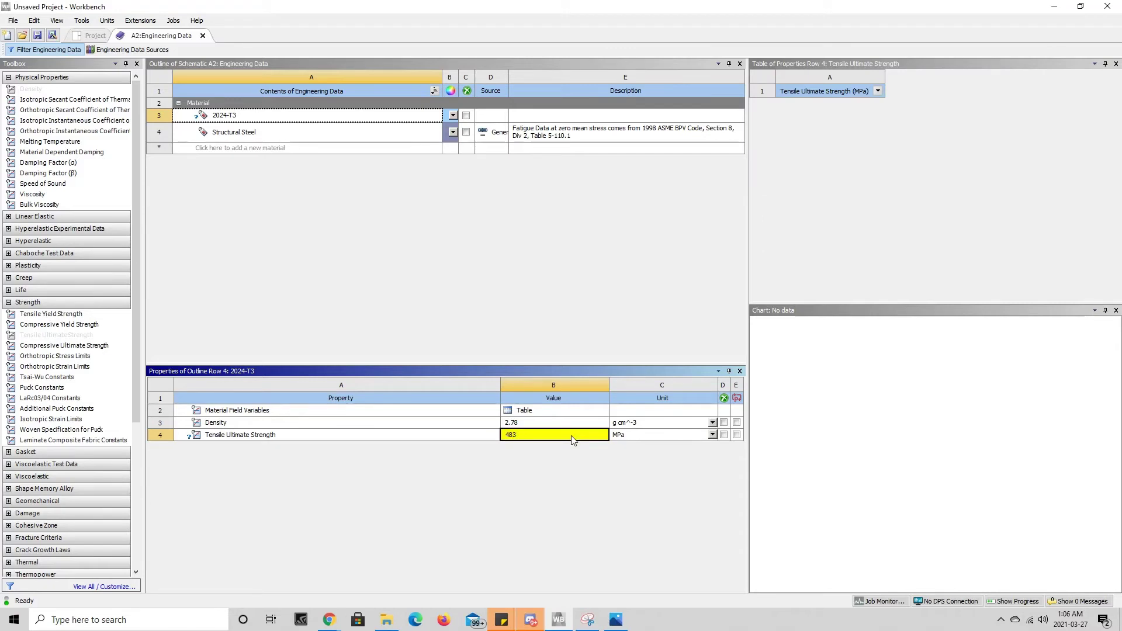
{"action": "key", "text": "Return"}
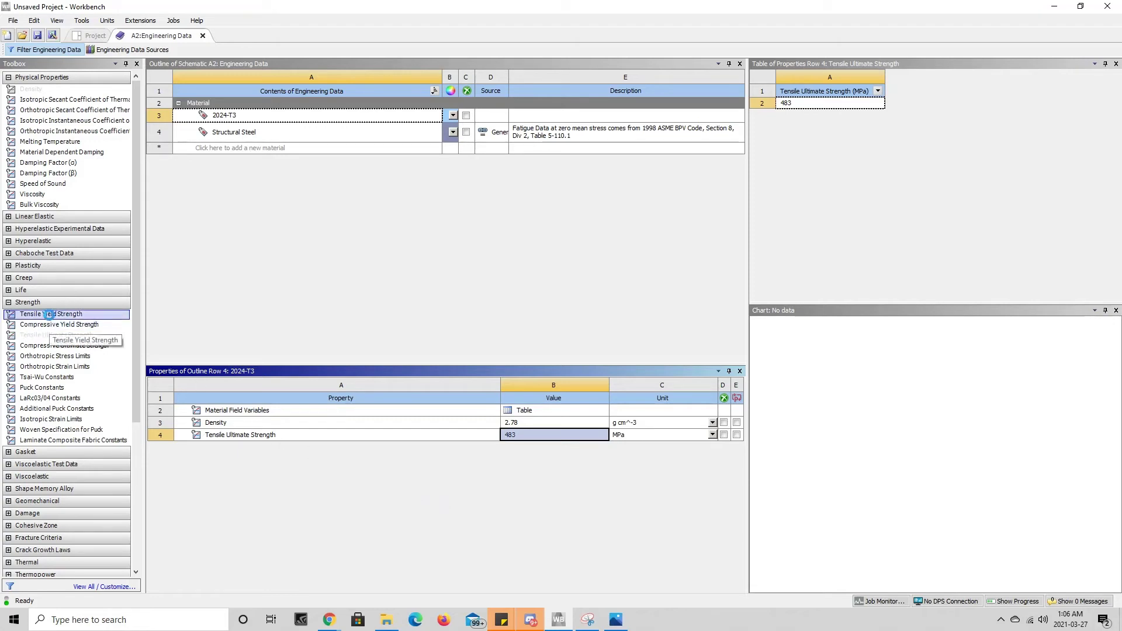
Add the Tensile Yield Strength property to 2024-T3, switch its unit to MPa and set its value to 73.1
{"action": "left_click_drag", "start_coordinate": [49, 315], "coordinate": [269, 394]}
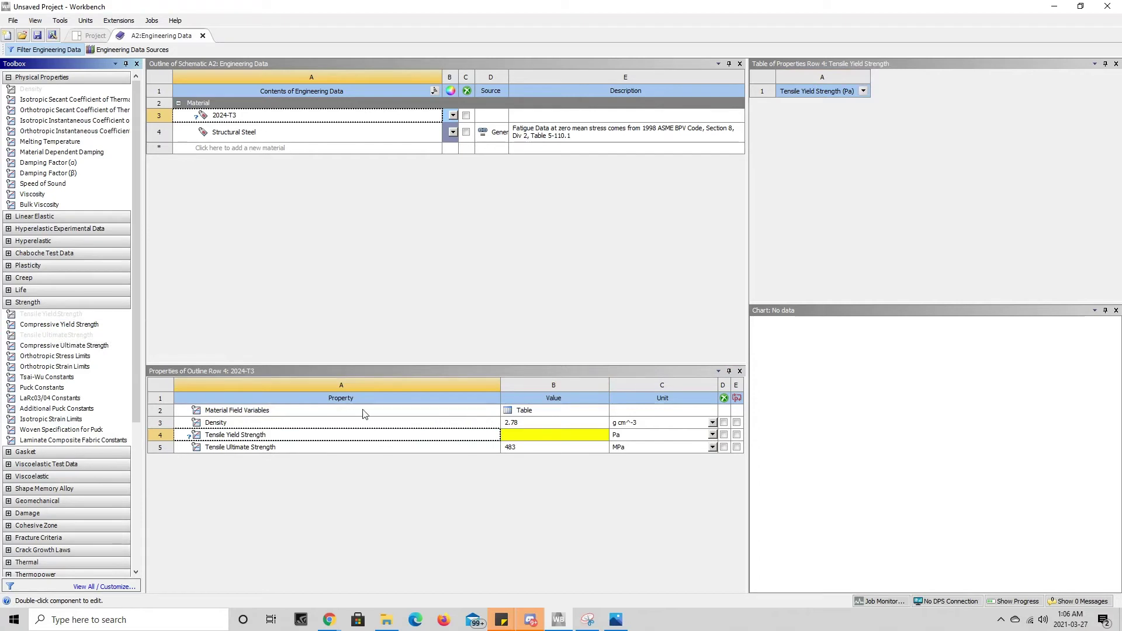
{"action": "left_click", "coordinate": [542, 438]}
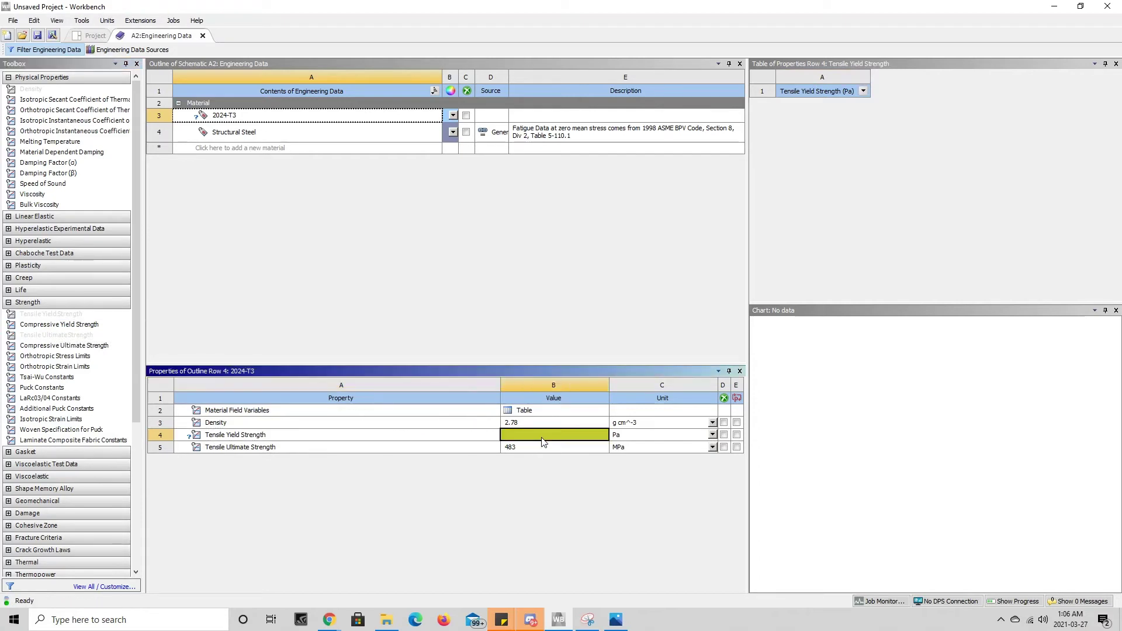
{"action": "left_click", "coordinate": [712, 435]}
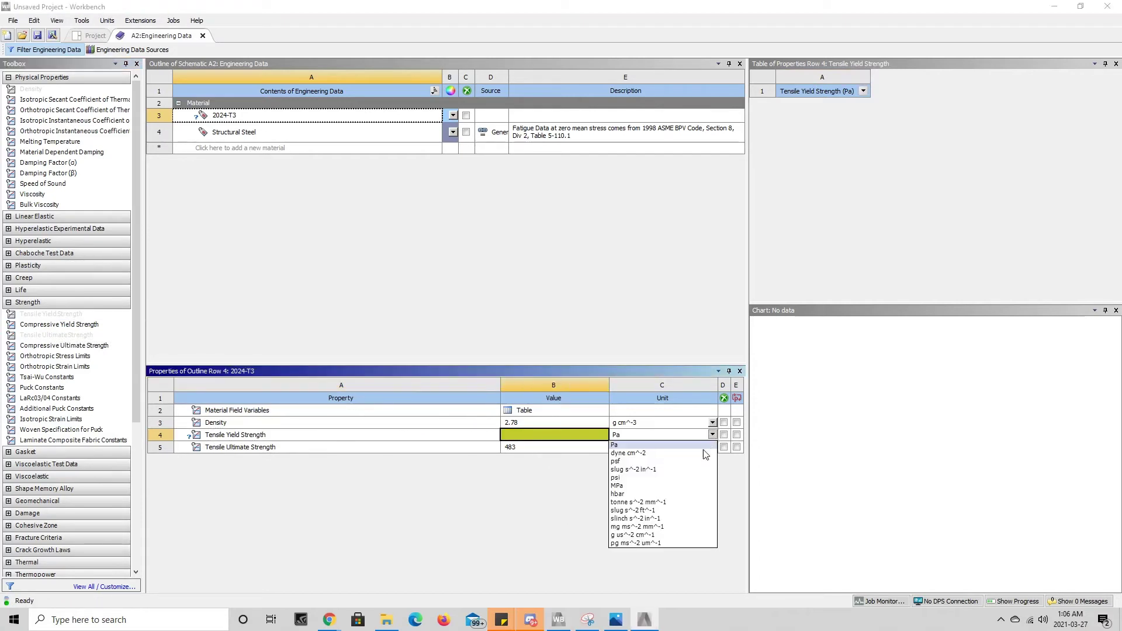
{"action": "left_click", "coordinate": [680, 486]}
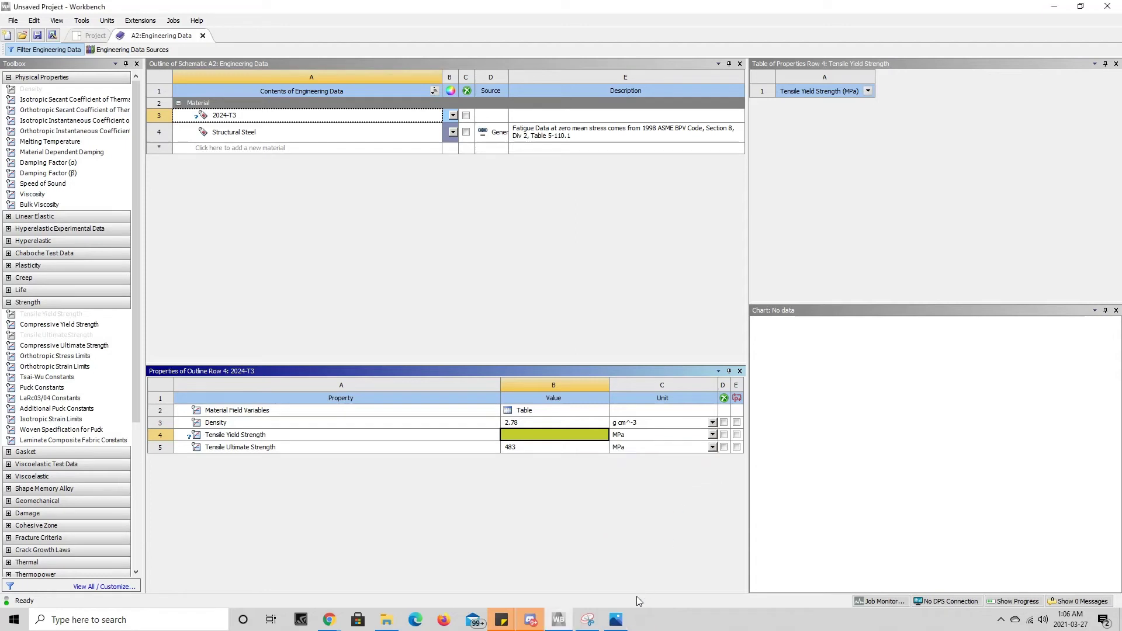
{"action": "left_click", "coordinate": [593, 618]}
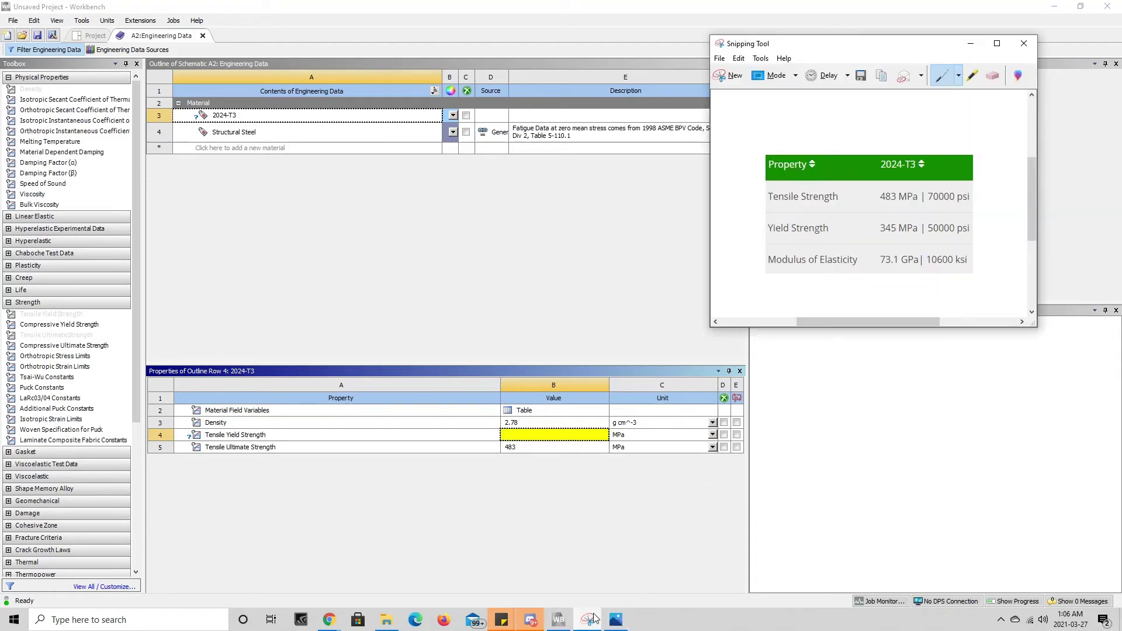
{"action": "left_click", "coordinate": [575, 441]}
{"action": "type", "text": "73."}
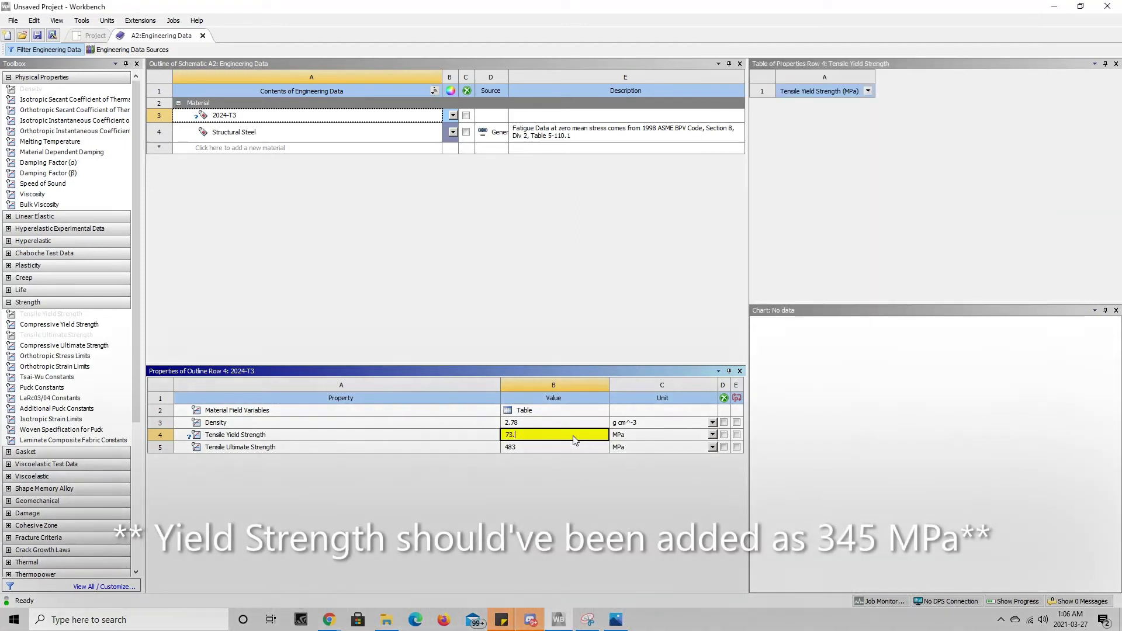
{"action": "type", "text": "1"}
{"action": "key", "text": "Return"}
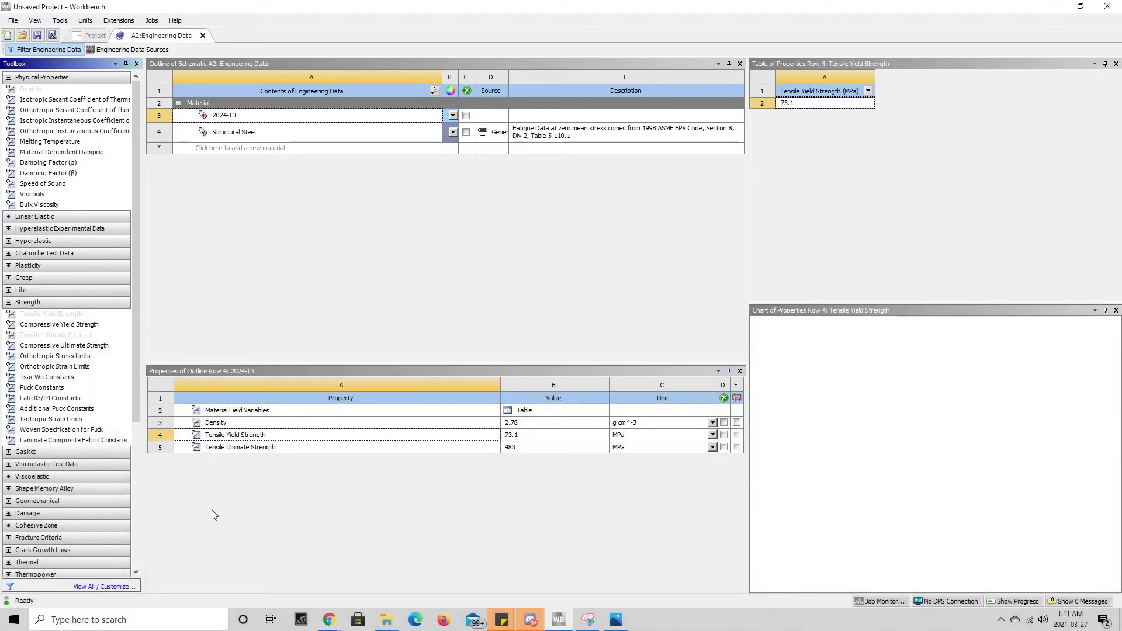
Check the modulus of elasticity in the Snipping Tool reference table and add the Isotropic Elasticity property to 2024-T3
{"action": "left_click", "coordinate": [589, 620]}
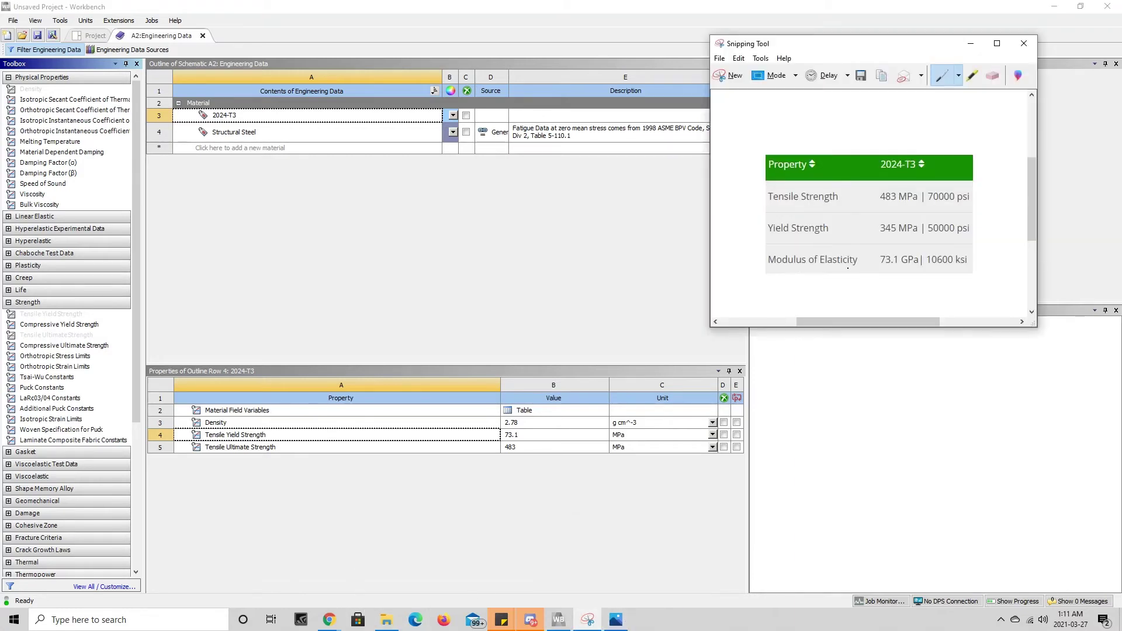
{"action": "left_click", "coordinate": [970, 44]}
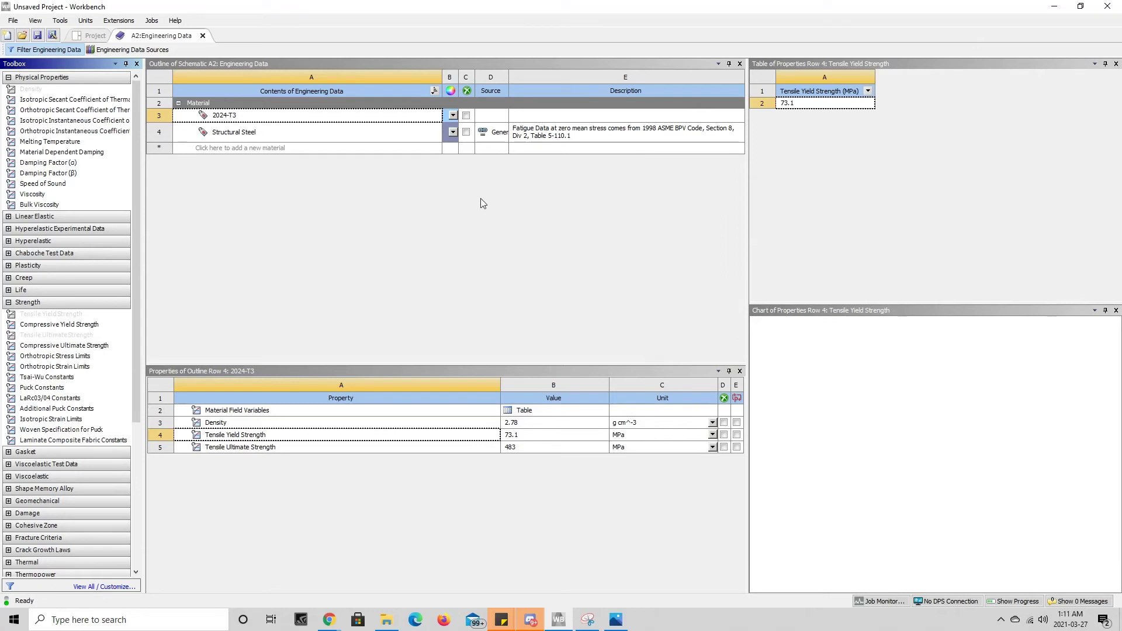
{"action": "left_click", "coordinate": [9, 217]}
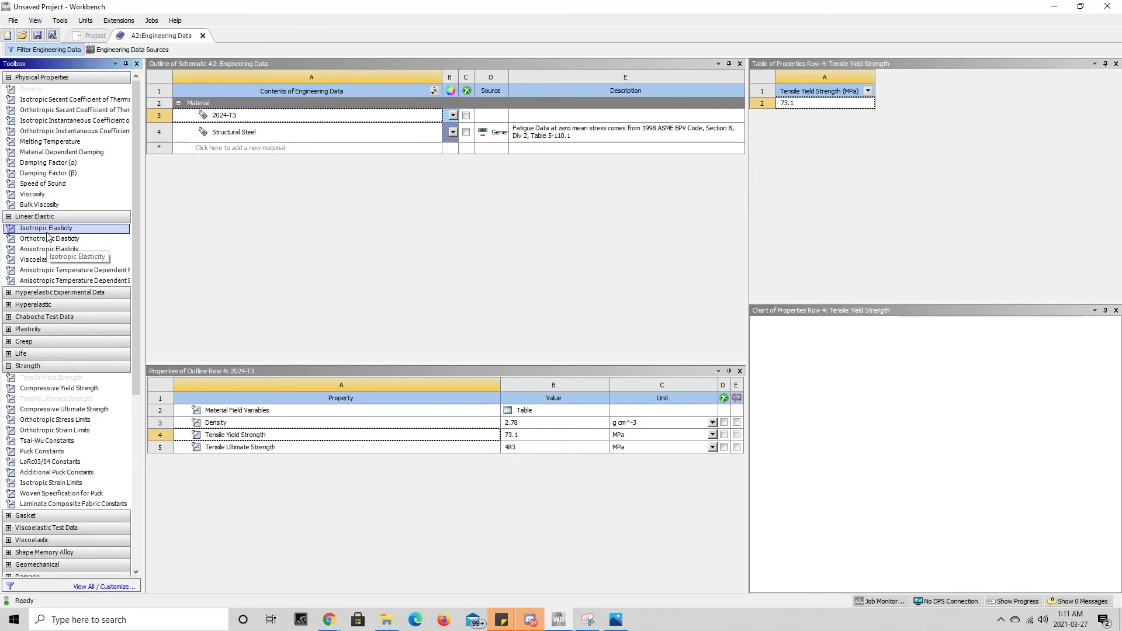
{"action": "left_click_drag", "start_coordinate": [48, 233], "coordinate": [325, 399]}
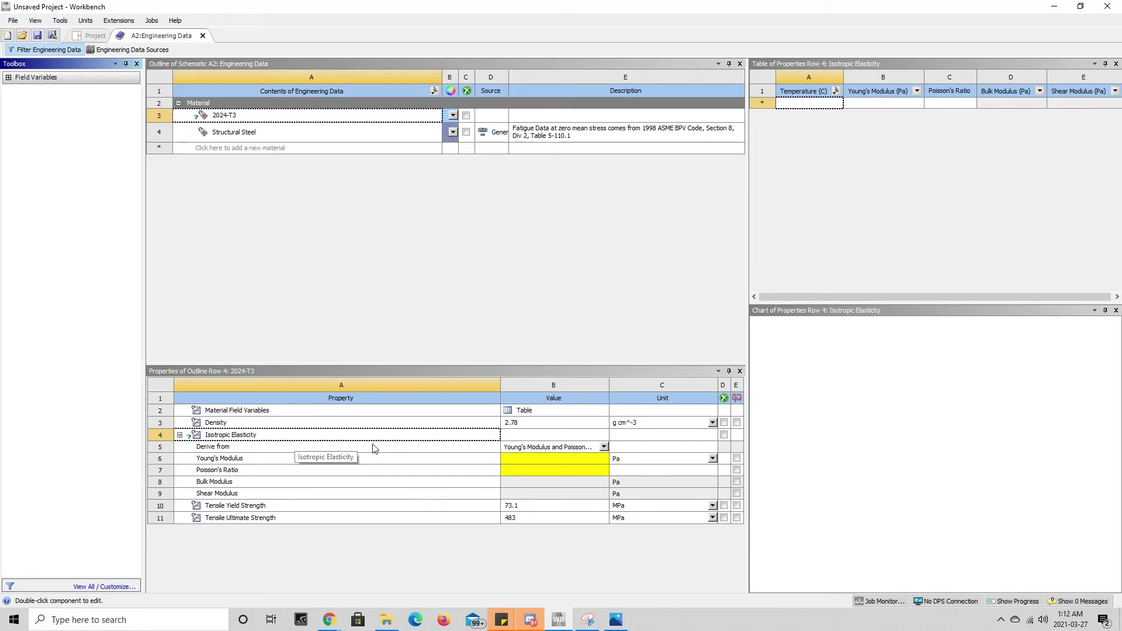
Try deriving the elasticity from Shear or Bulk Modulus with Poisson's Ratio, and return to Young's Modulus and Poisson's Ratio
{"action": "left_click", "coordinate": [604, 447]}
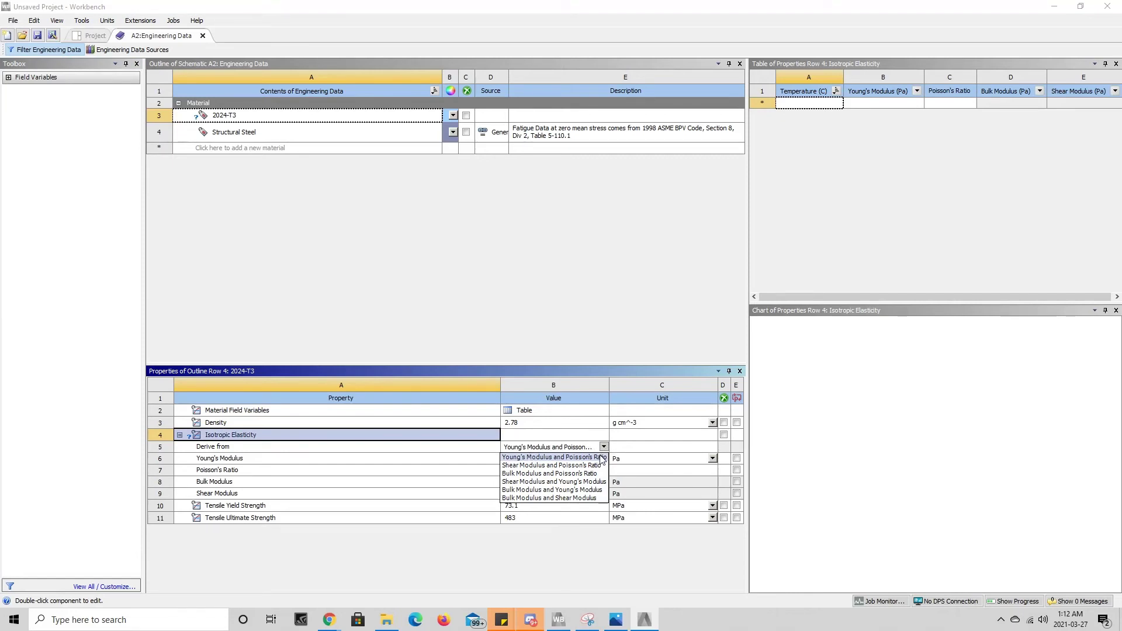
{"action": "left_click", "coordinate": [513, 466]}
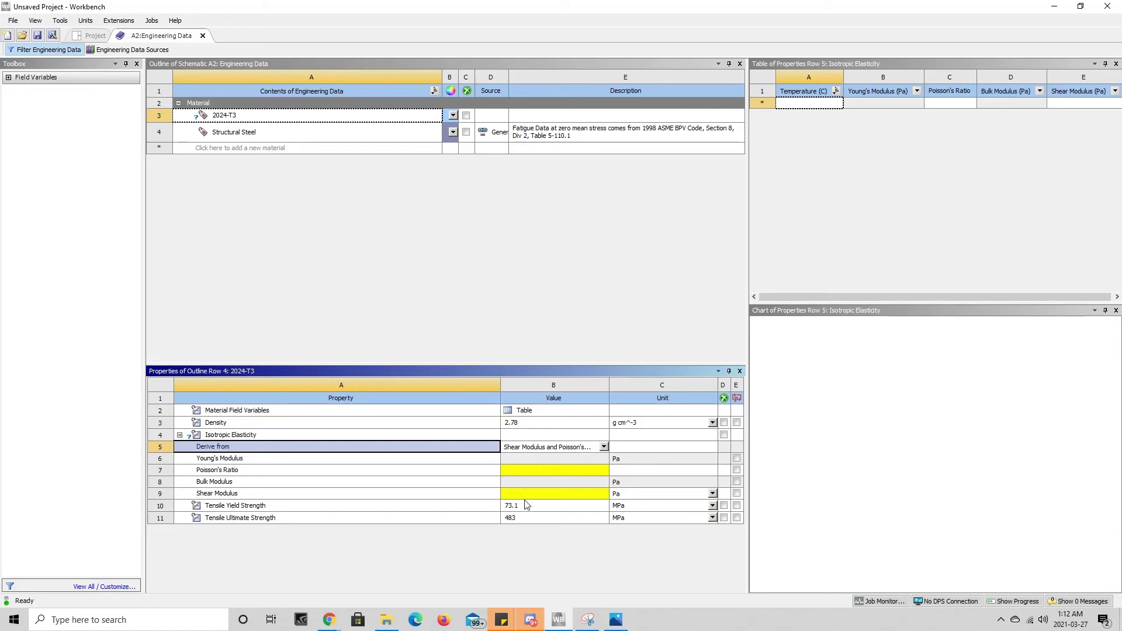
{"action": "left_click", "coordinate": [598, 447]}
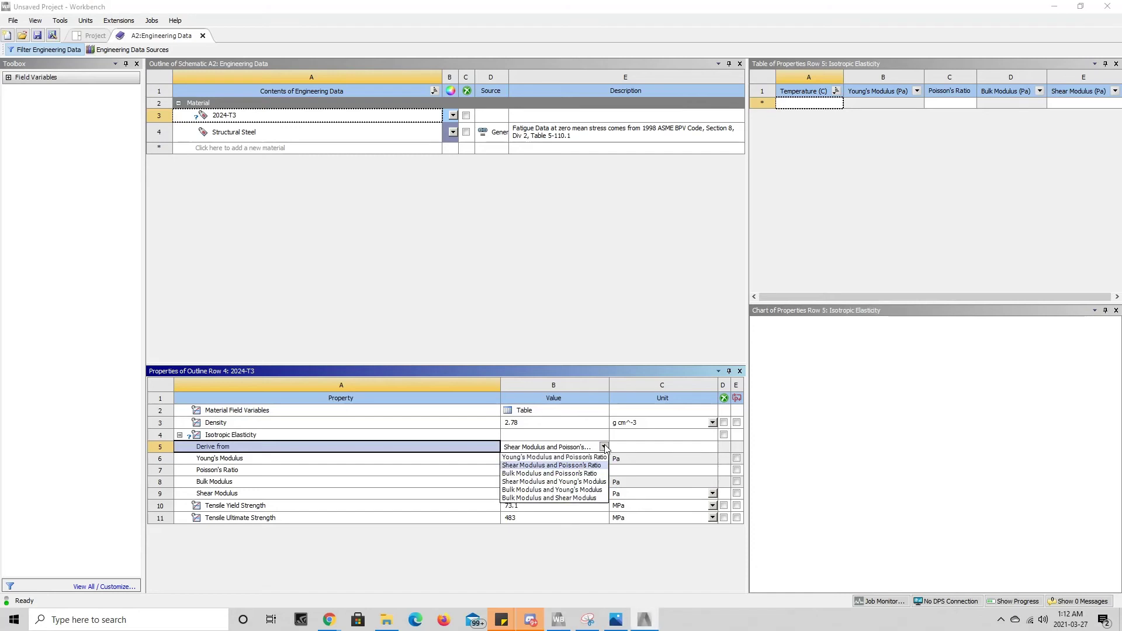
{"action": "left_click", "coordinate": [550, 473]}
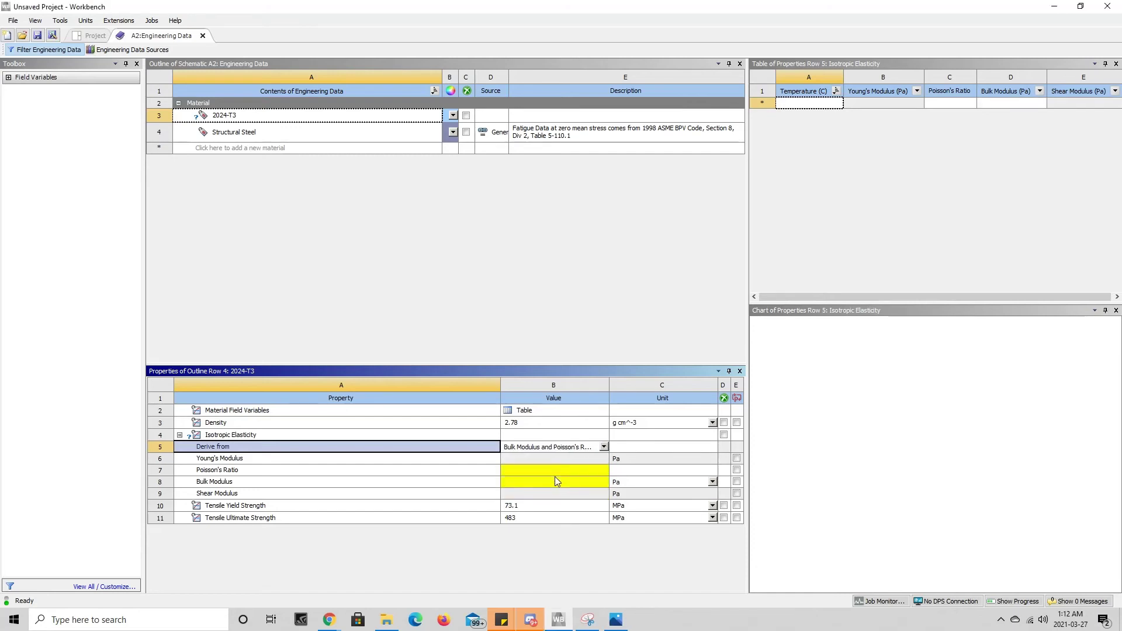
{"action": "left_click", "coordinate": [604, 447]}
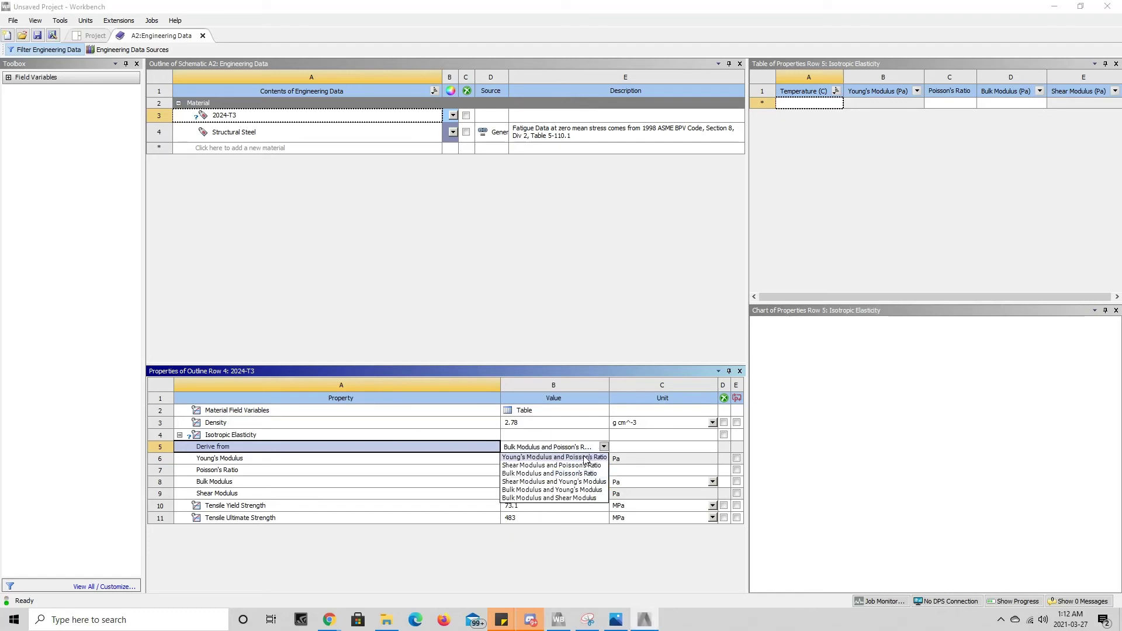
{"action": "left_click", "coordinate": [581, 457]}
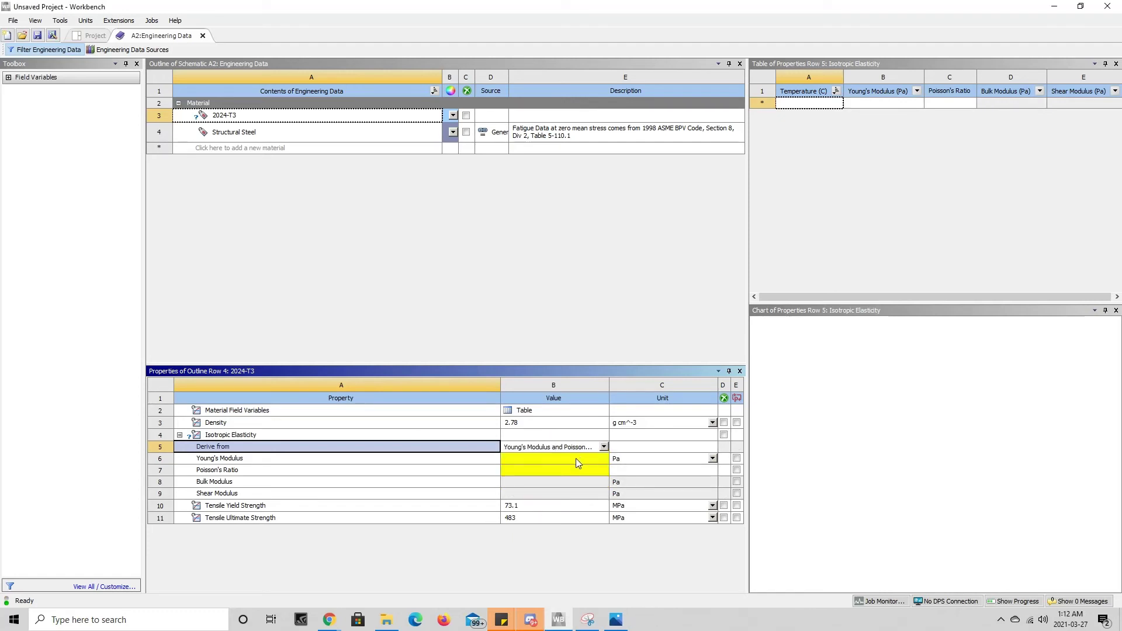
Set Young's Modulus to 73100 MPa and Poisson's Ratio to 0.33 for 2024-T3, and recheck the reference table
{"action": "left_click", "coordinate": [712, 460]}
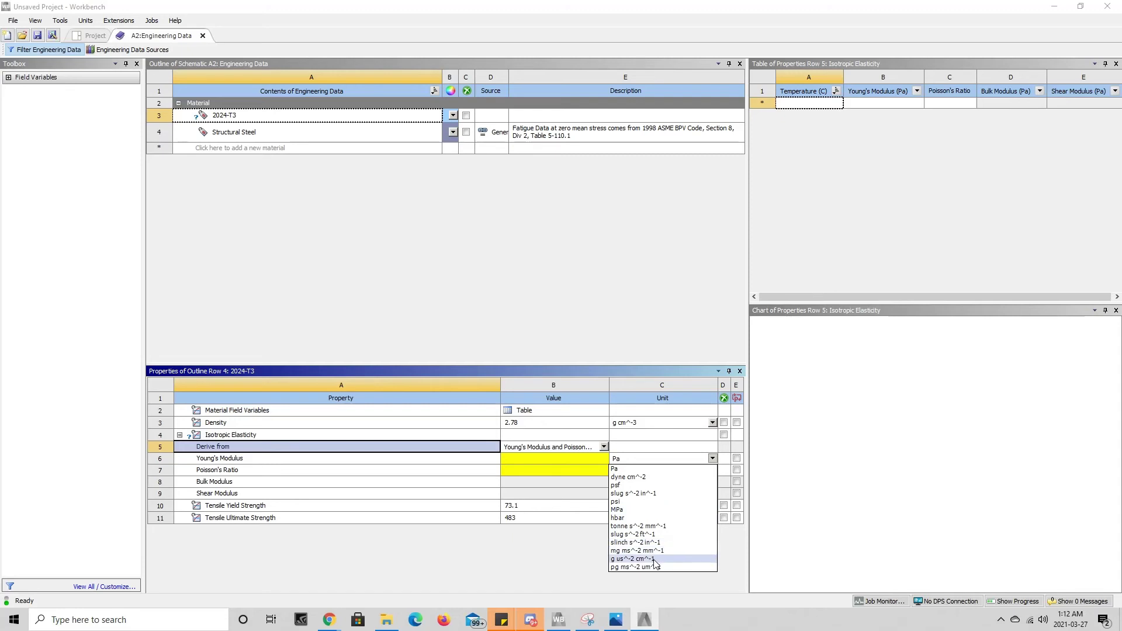
{"action": "left_click", "coordinate": [636, 510]}
{"action": "left_click", "coordinate": [564, 458]}
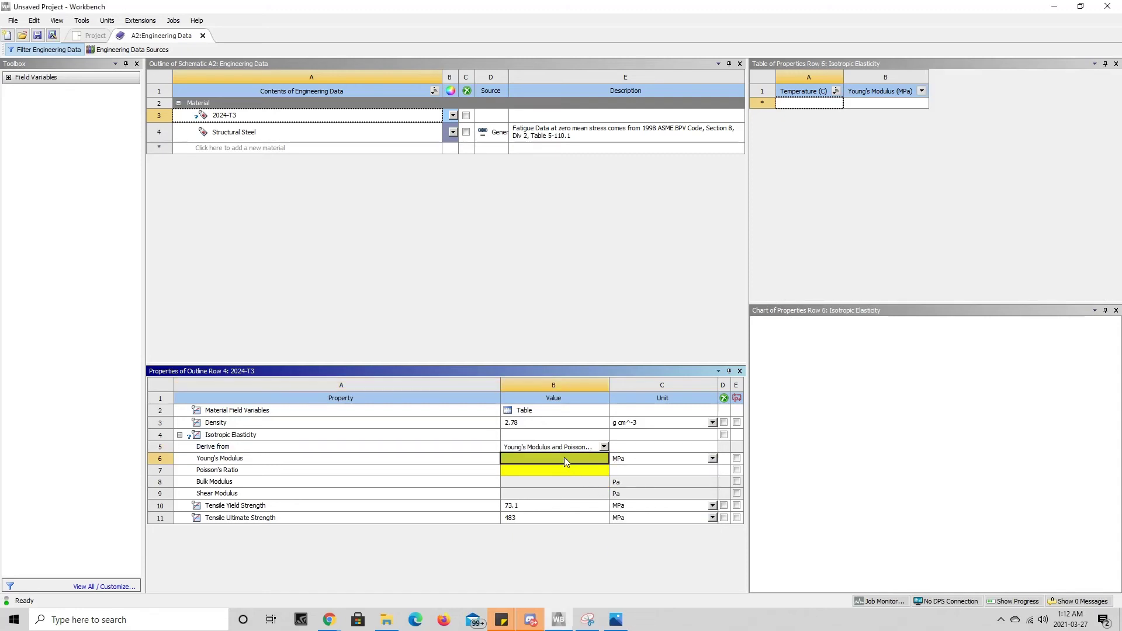
{"action": "type", "text": "73100"}
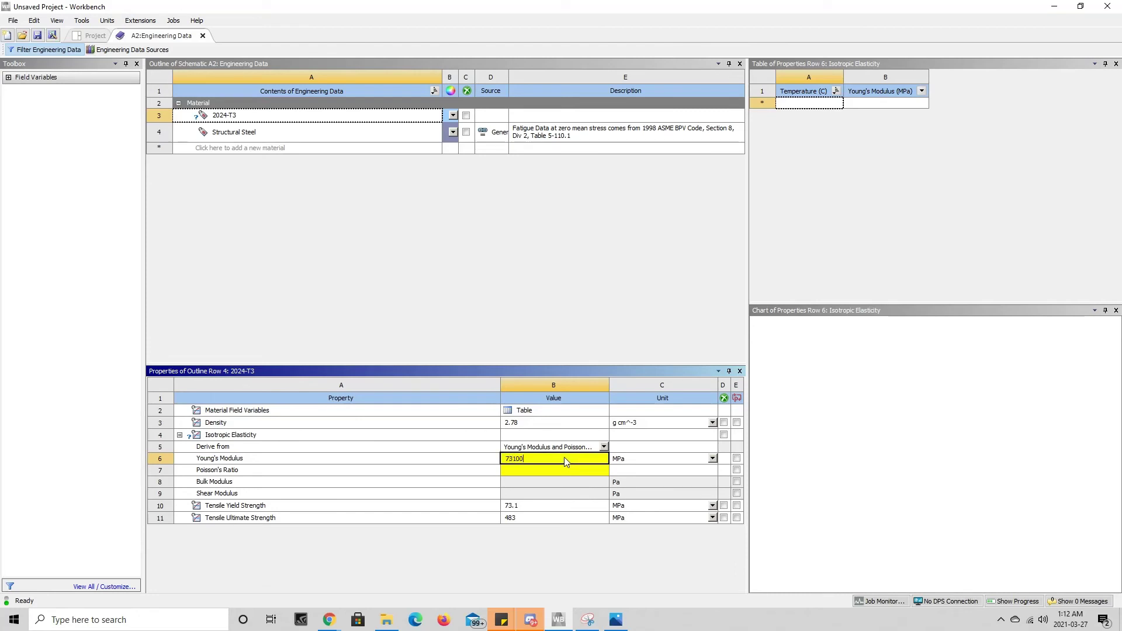
{"action": "left_click", "coordinate": [555, 470]}
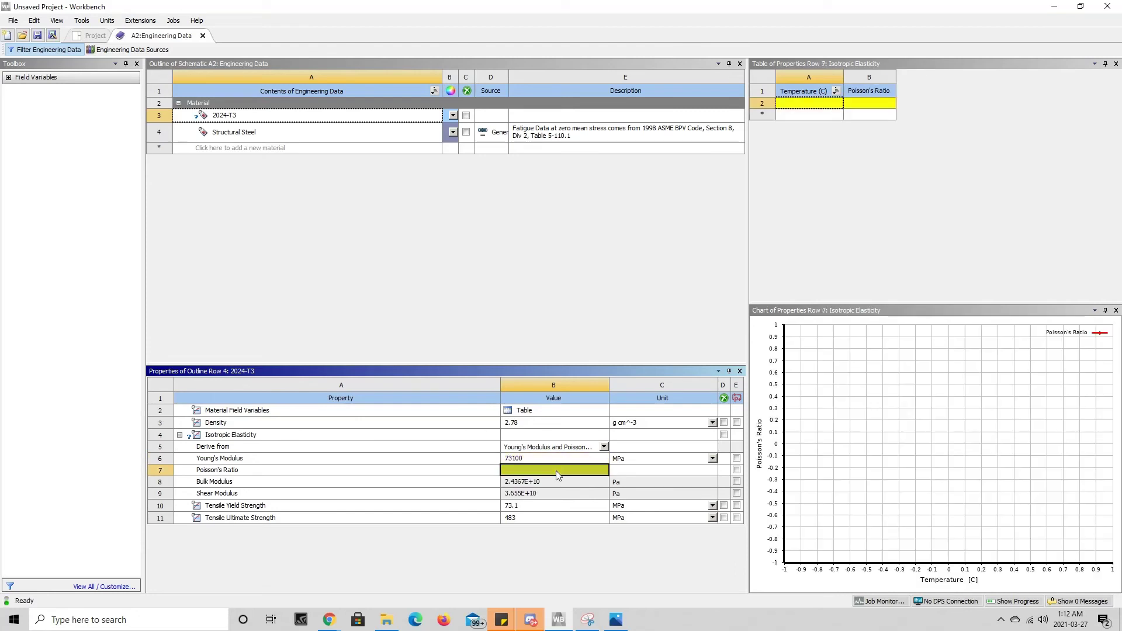
{"action": "type", "text": "0.33"}
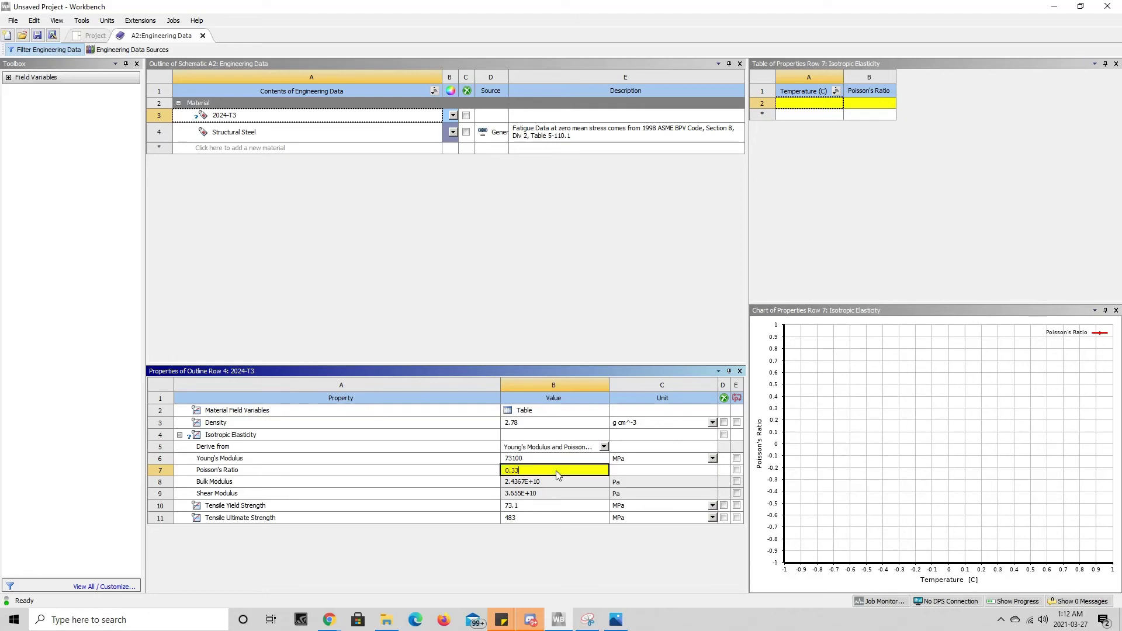
{"action": "key", "text": "Return"}
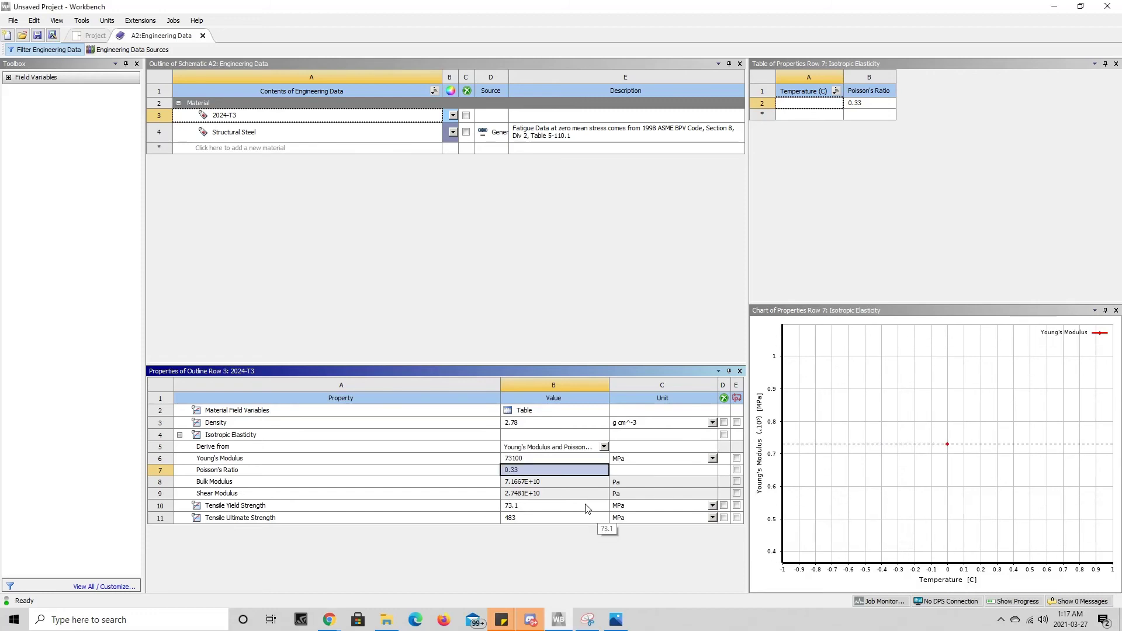
{"action": "left_click", "coordinate": [587, 619]}
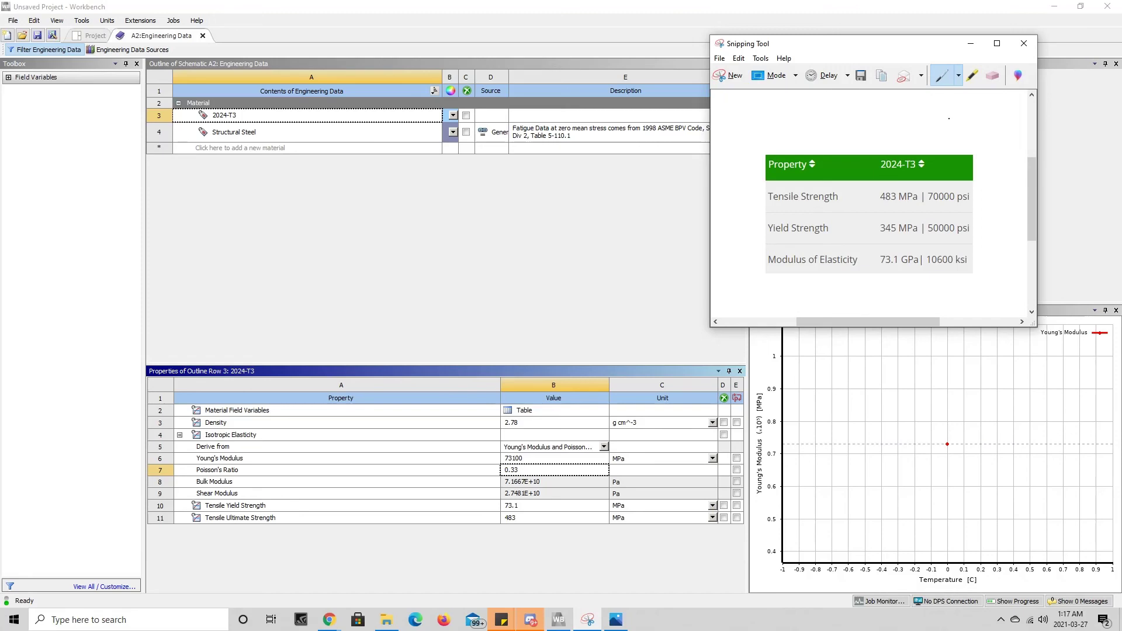
{"action": "left_click", "coordinate": [971, 43]}
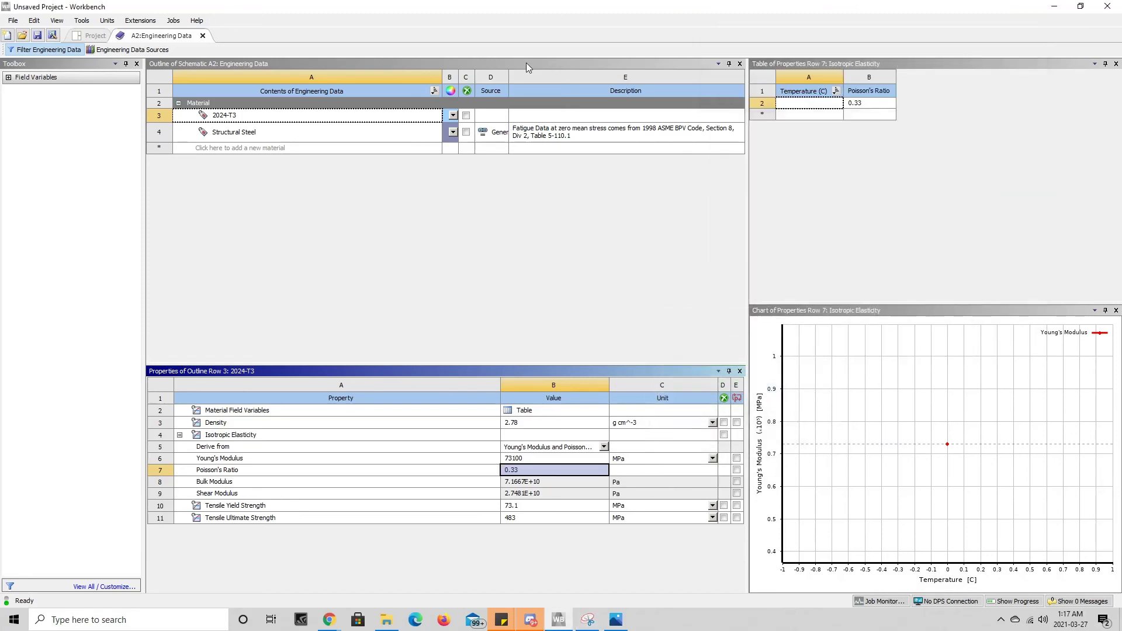
Add an Explicit Dynamics system to the project schematic and link the standalone Engineering Data cell to its Engineering Data
{"action": "left_click", "coordinate": [92, 36]}
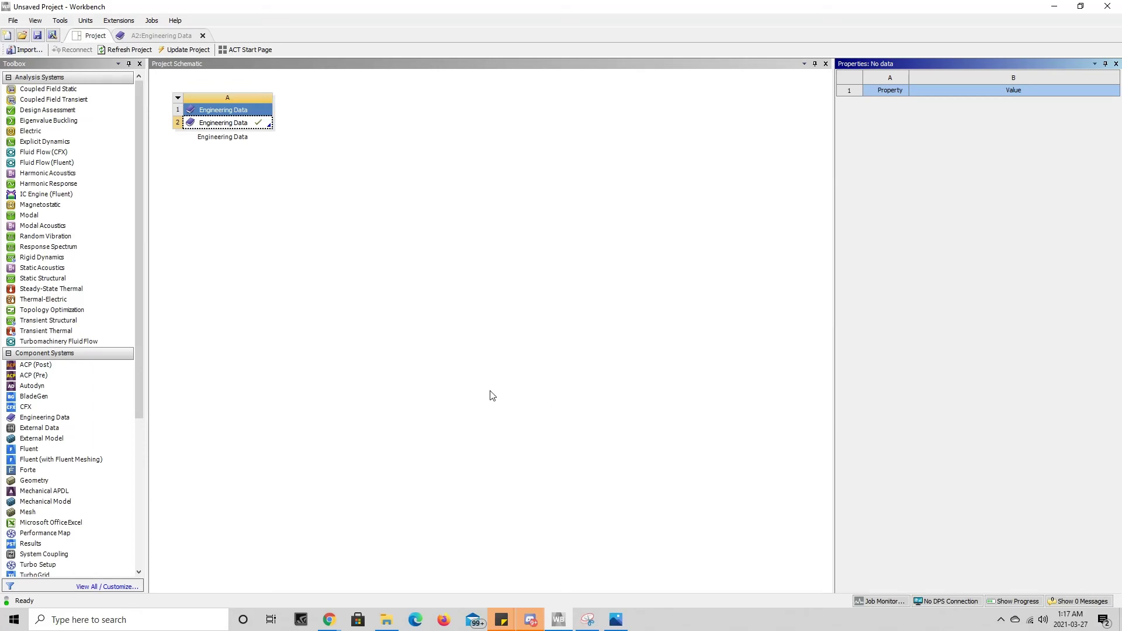
{"action": "key", "text": "alt+Tab"}
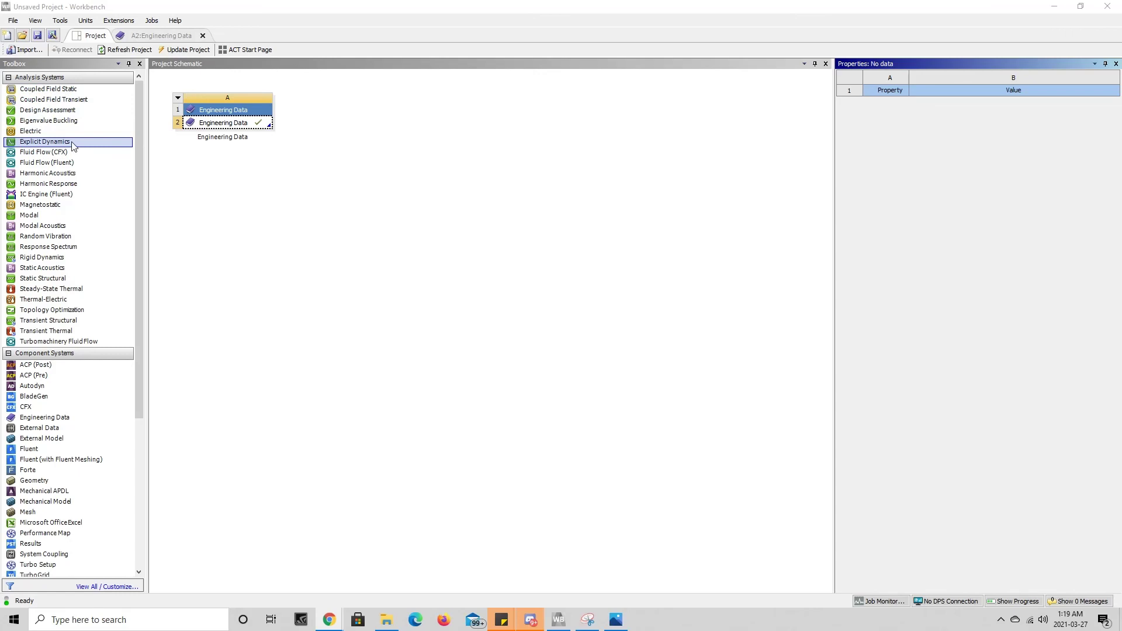
{"action": "left_click_drag", "start_coordinate": [72, 144], "coordinate": [368, 135]}
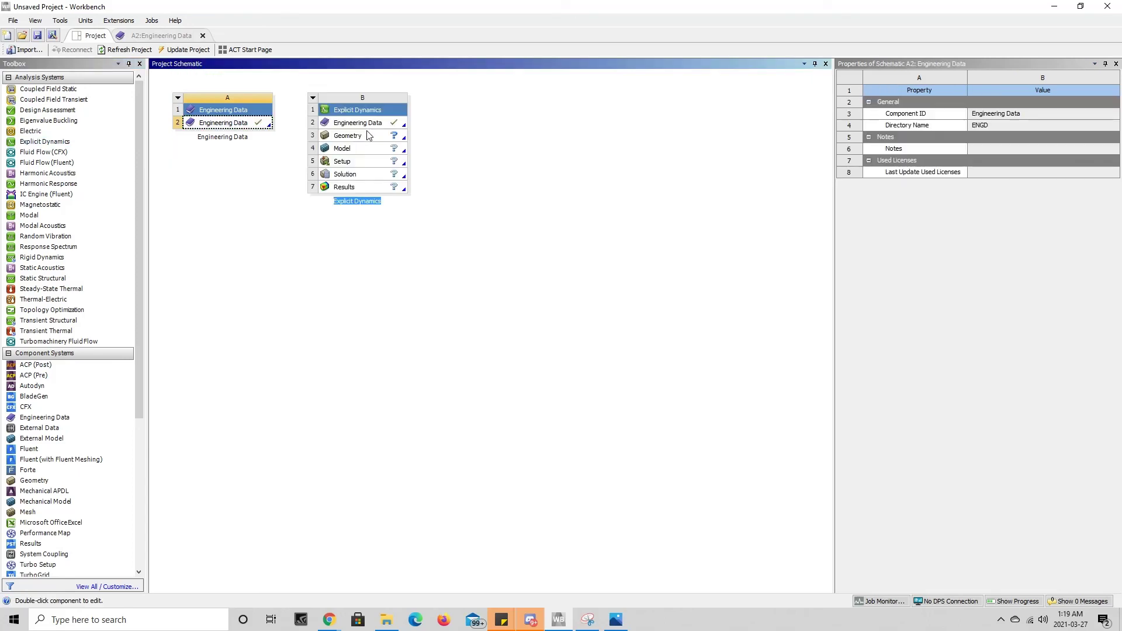
{"action": "left_click_drag", "start_coordinate": [230, 128], "coordinate": [341, 124]}
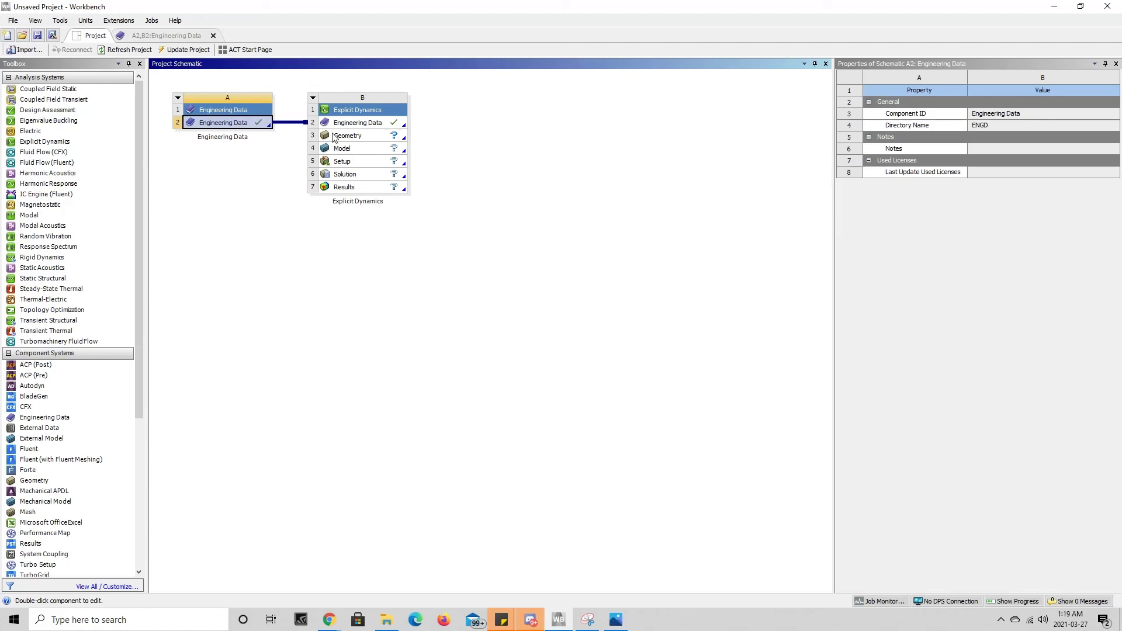
{"action": "left_click", "coordinate": [358, 126]}
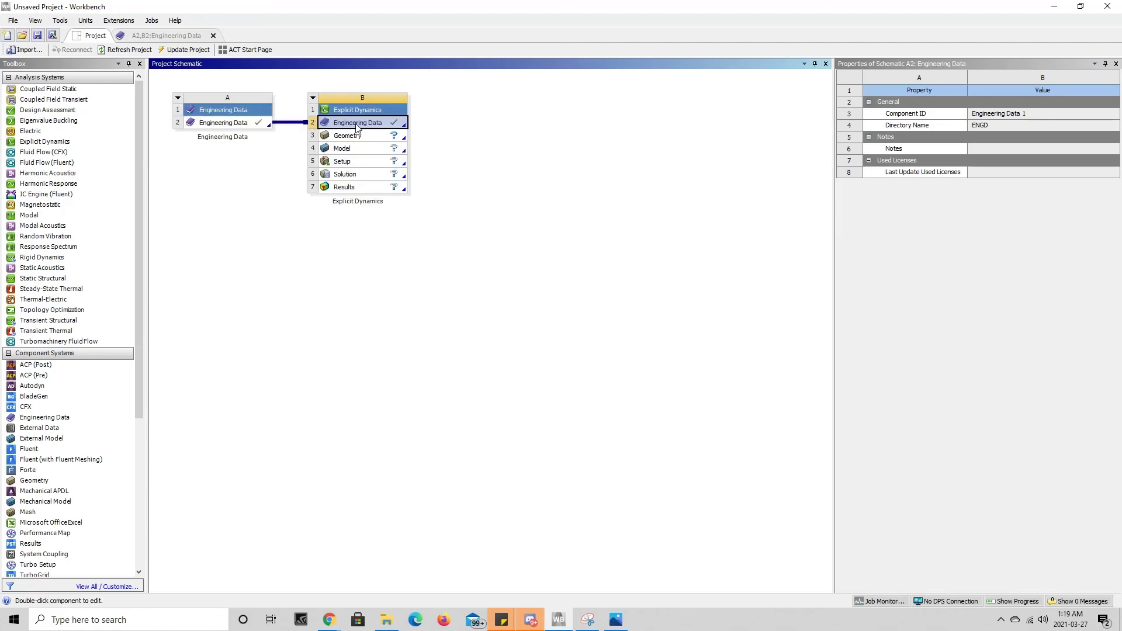
Review the materials in the shared Engineering Data of systems A and B, and return to the project schematic
{"action": "left_click", "coordinate": [147, 37]}
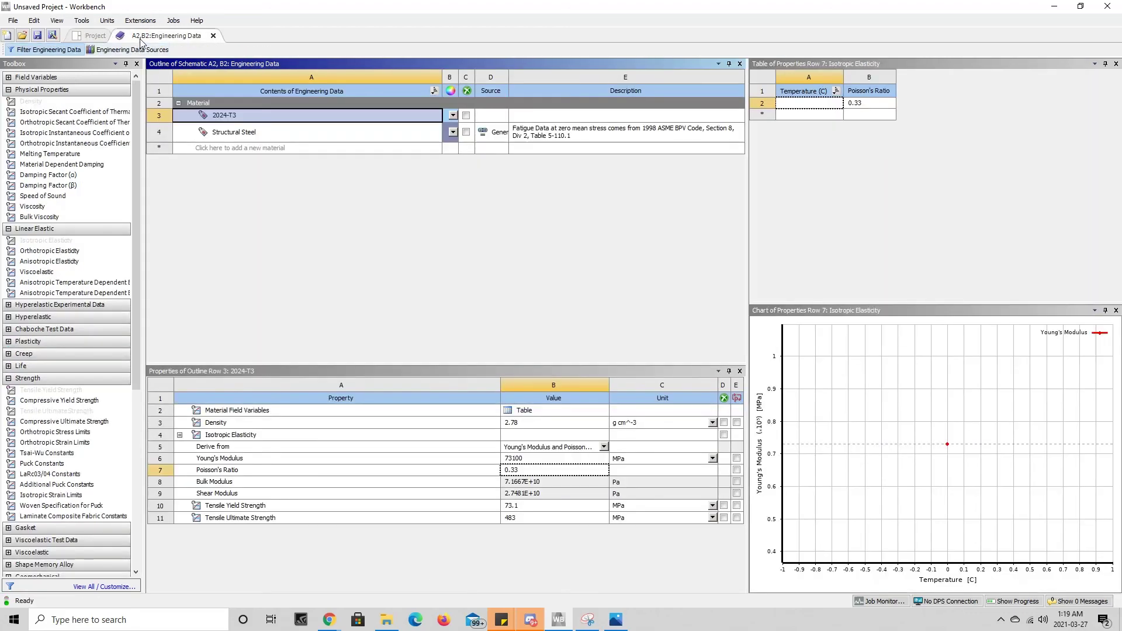
{"action": "left_click", "coordinate": [87, 35]}
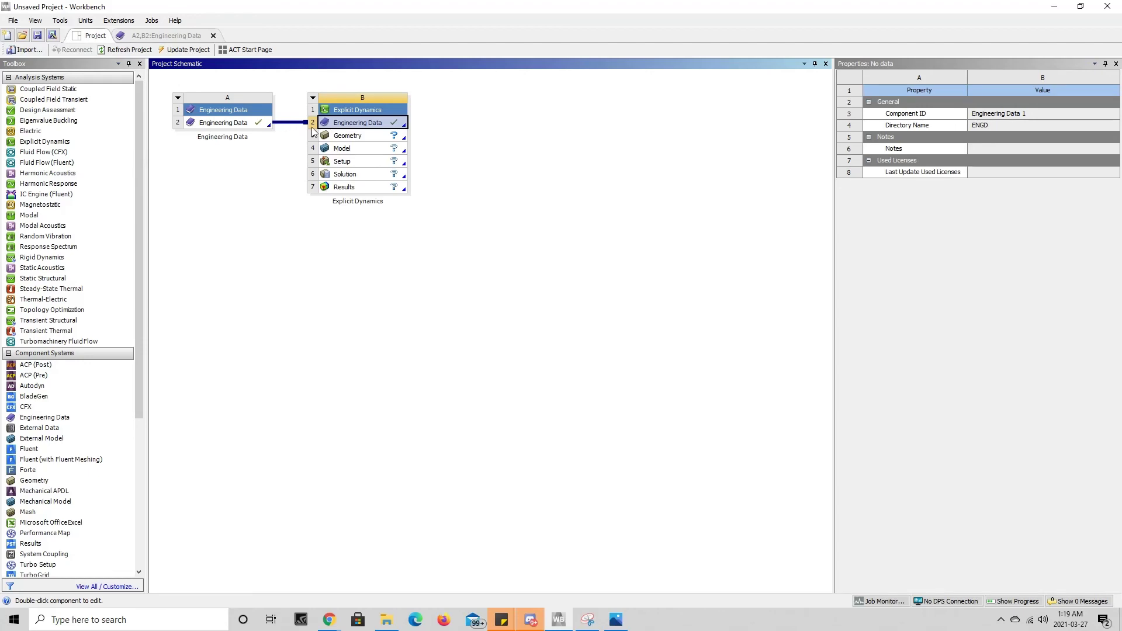
{"action": "left_click", "coordinate": [138, 34]}
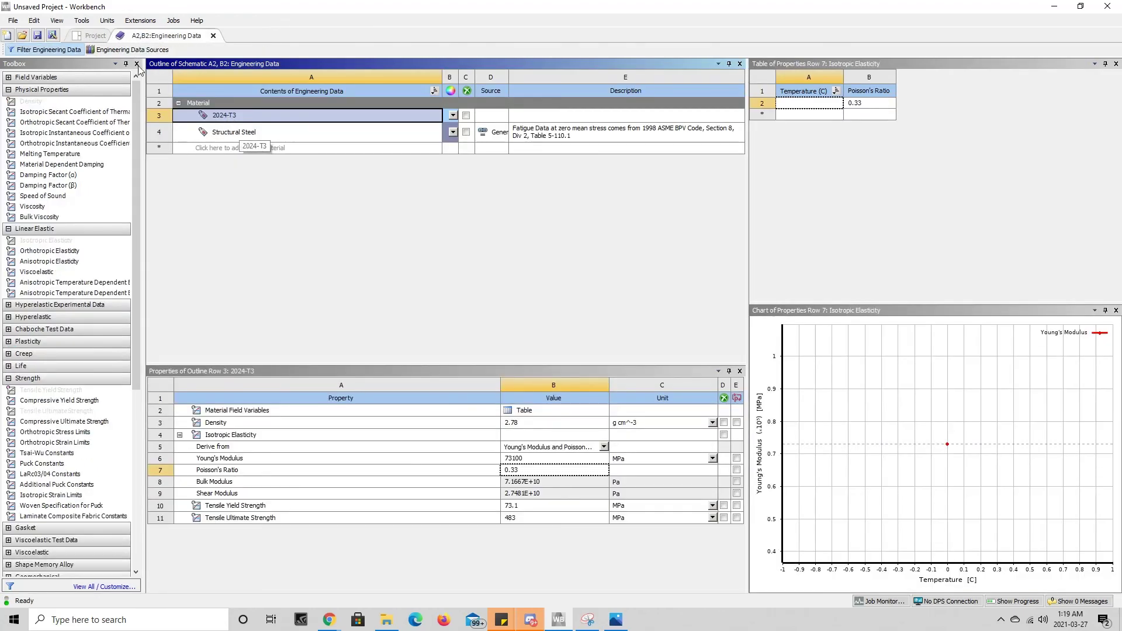
{"action": "left_click", "coordinate": [89, 36]}
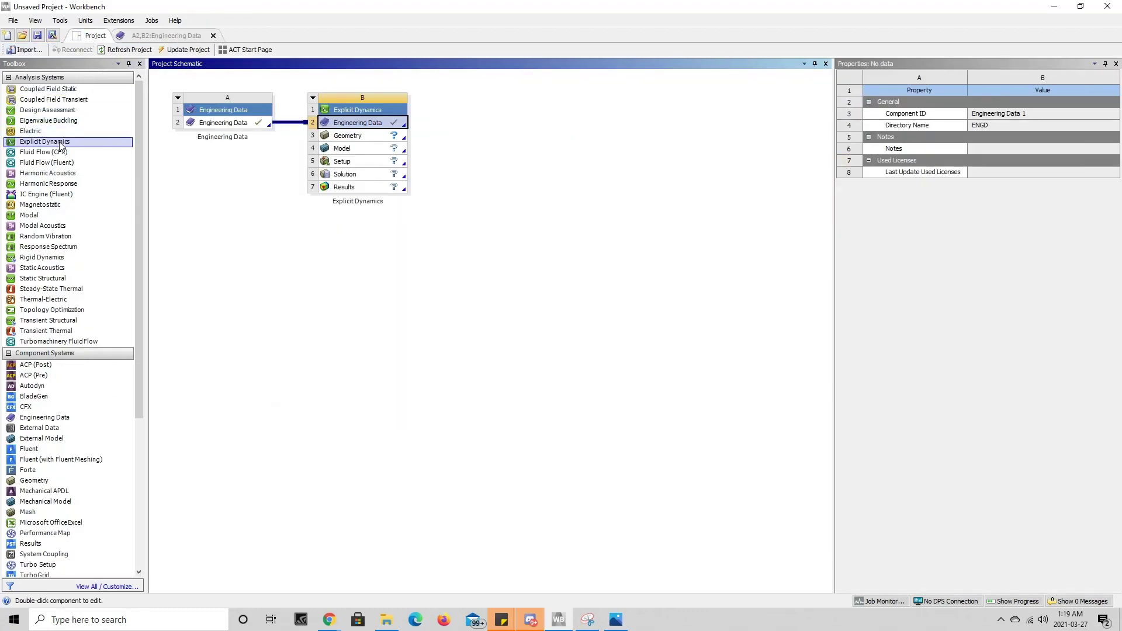
Add a second, unlinked Explicit Dynamics system beside the first, inspect its Engineering Data materials, and return to the project schematic
{"action": "left_click_drag", "start_coordinate": [45, 141], "coordinate": [488, 123]}
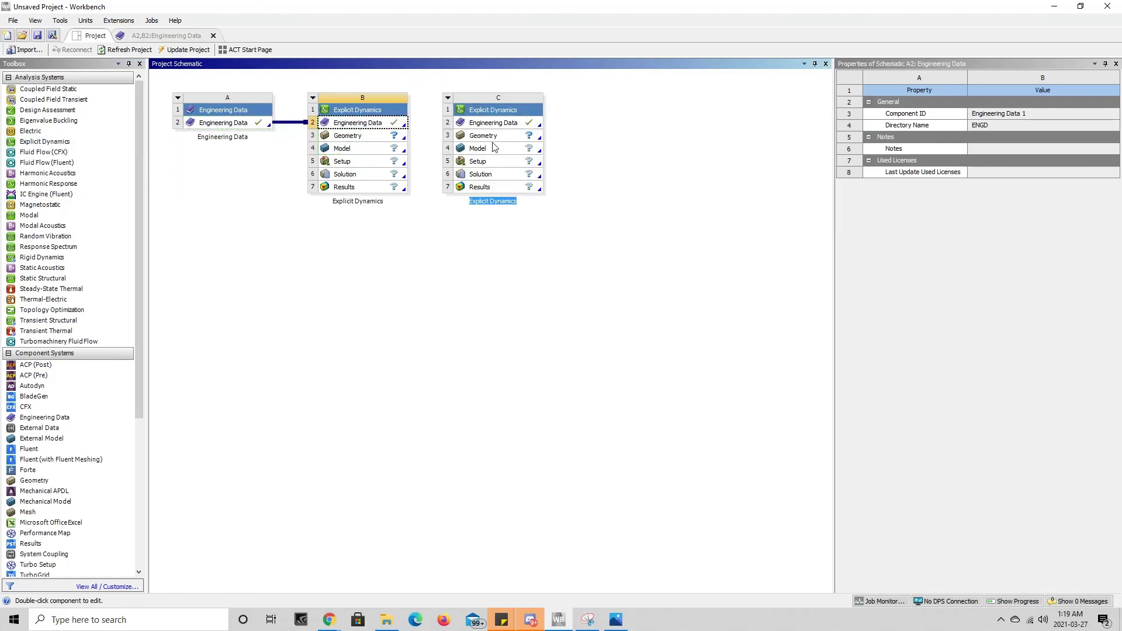
{"action": "left_click", "coordinate": [484, 124]}
{"action": "double_click", "coordinate": [482, 122]}
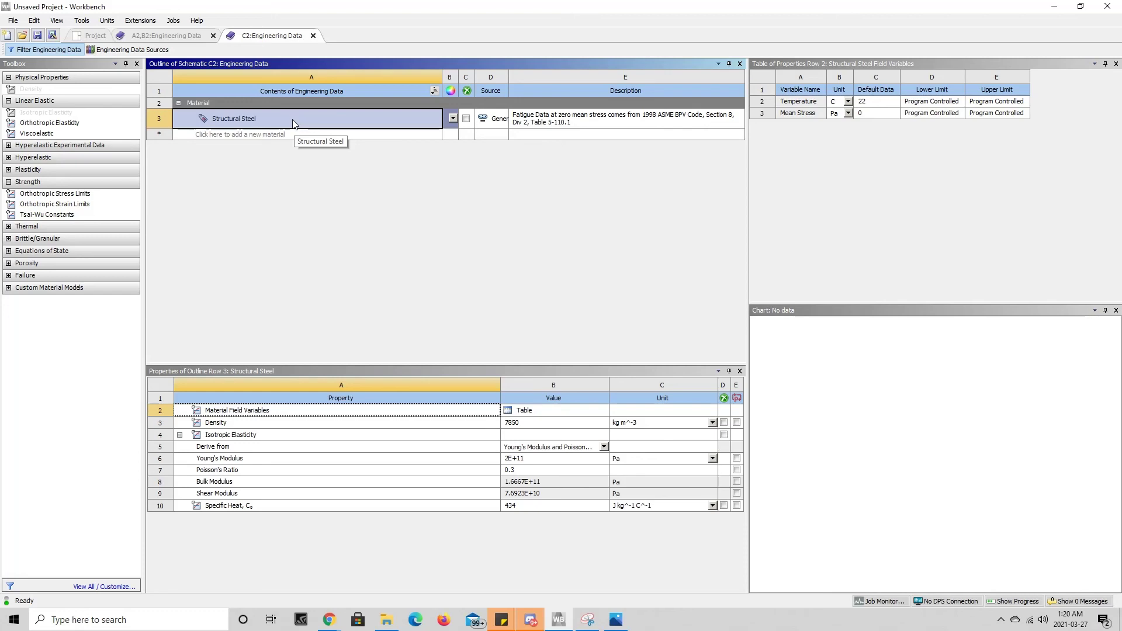
{"action": "left_click", "coordinate": [93, 37]}
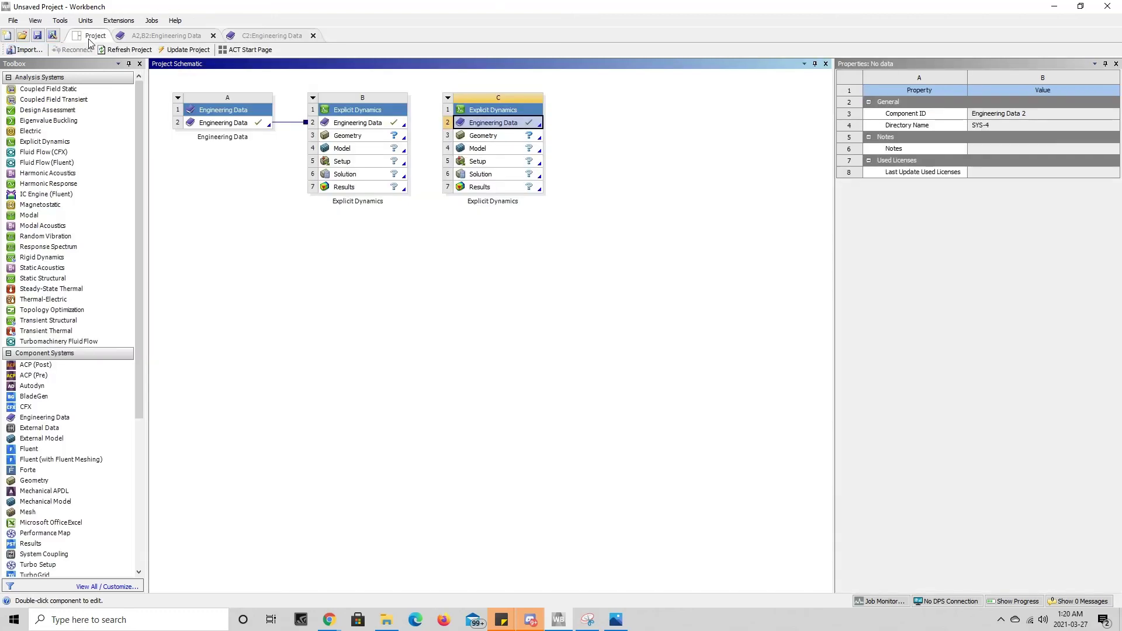